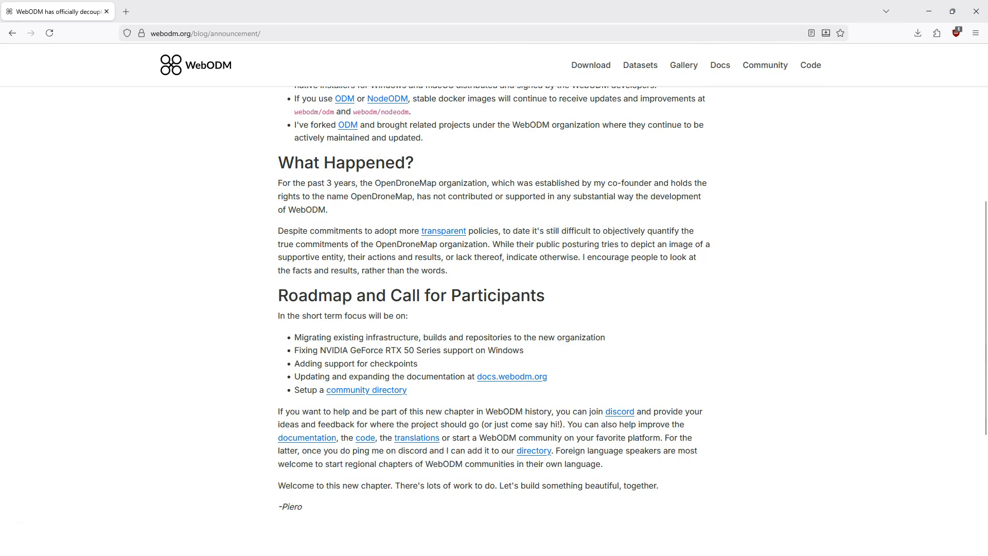
Step: Return to the WebODM home page, open the download page and choose the Windows options
{"action": "left_click", "coordinate": [12, 33]}
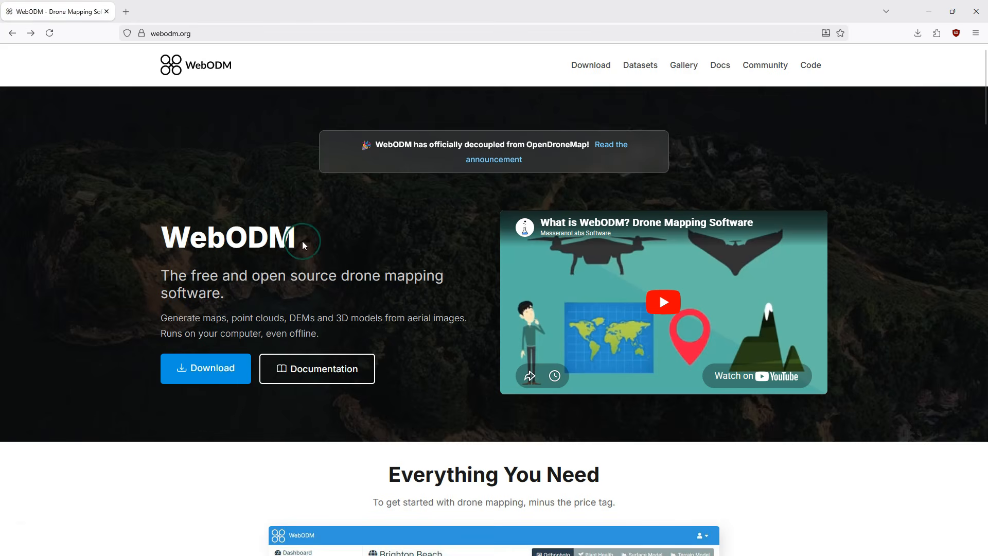
{"action": "left_click", "coordinate": [201, 370]}
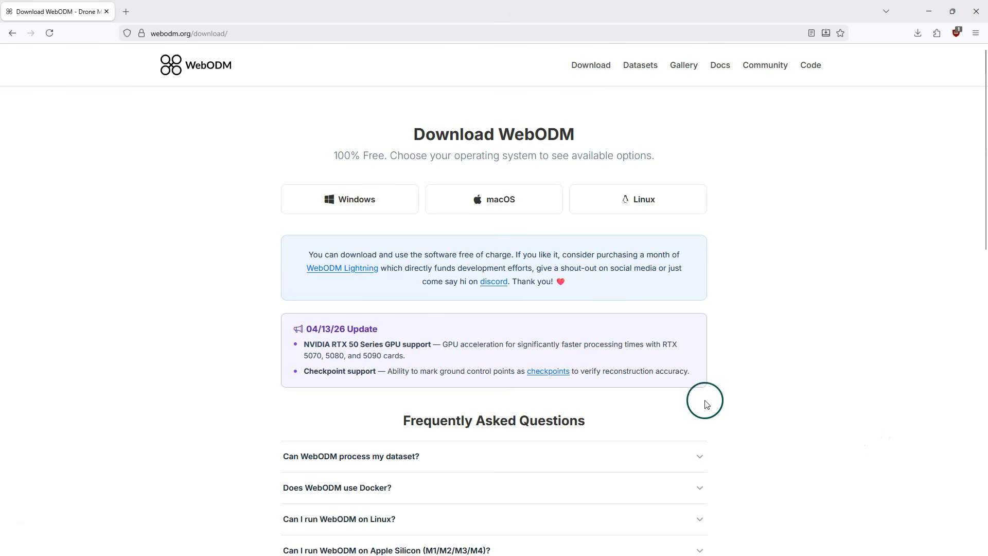
{"action": "left_click", "coordinate": [329, 205]}
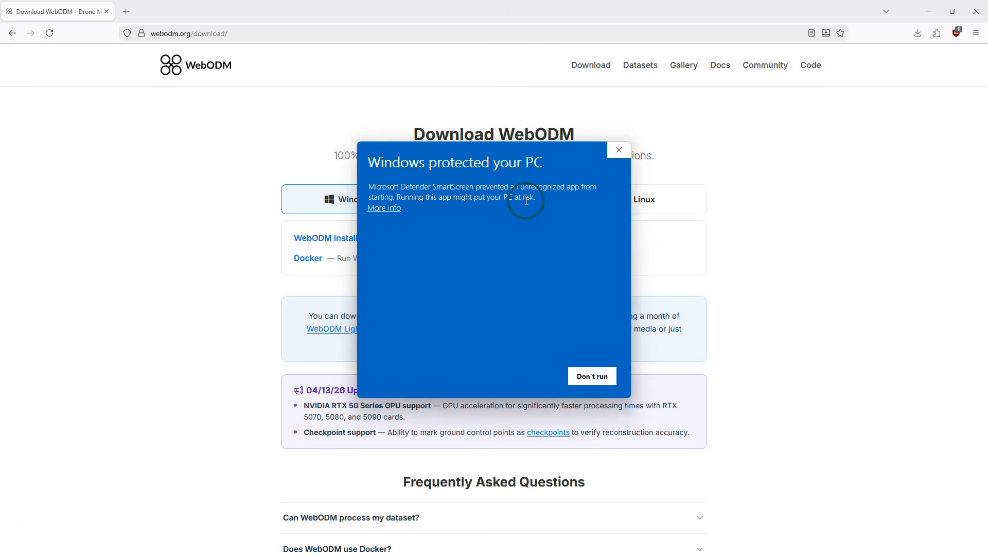
Step: Allow the blocked WebODM_Setup.exe to run anyway and accept the installer's license agreement
{"action": "left_click", "coordinate": [389, 210]}
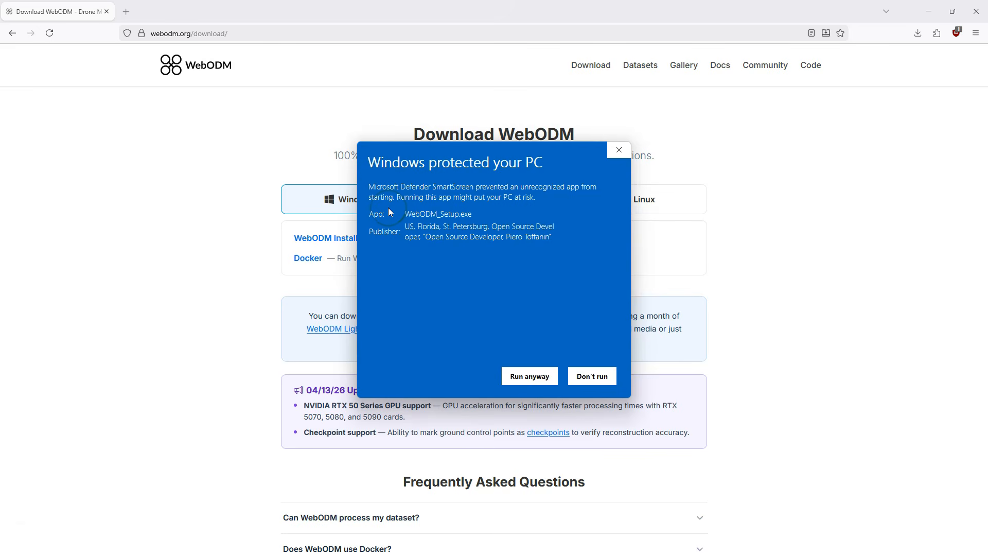
{"action": "left_click", "coordinate": [529, 376]}
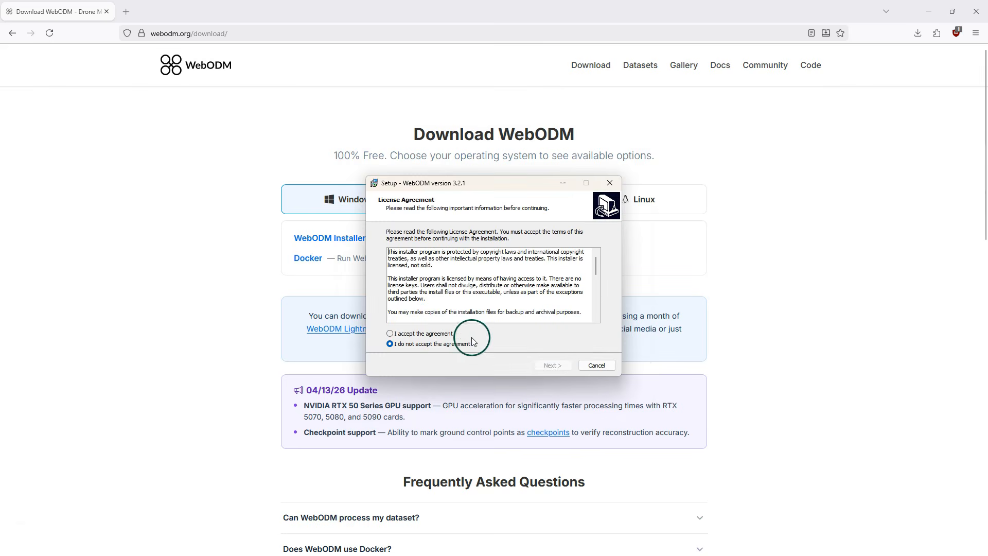
{"action": "left_click", "coordinate": [444, 336]}
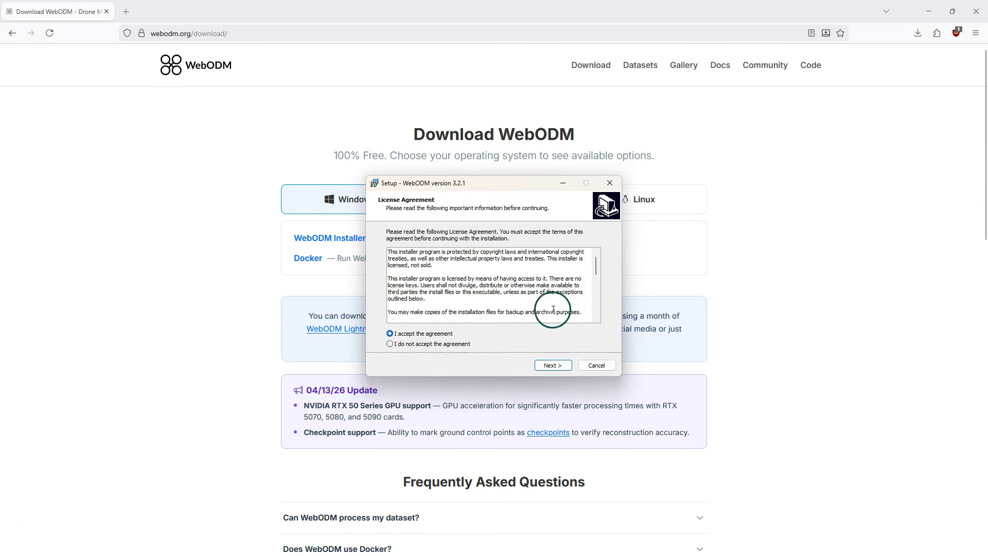
{"action": "scroll", "coordinate": [571, 300], "scroll_direction": "down", "scroll_amount": 3}
{"action": "scroll", "coordinate": [571, 299], "scroll_direction": "down", "scroll_amount": 2}
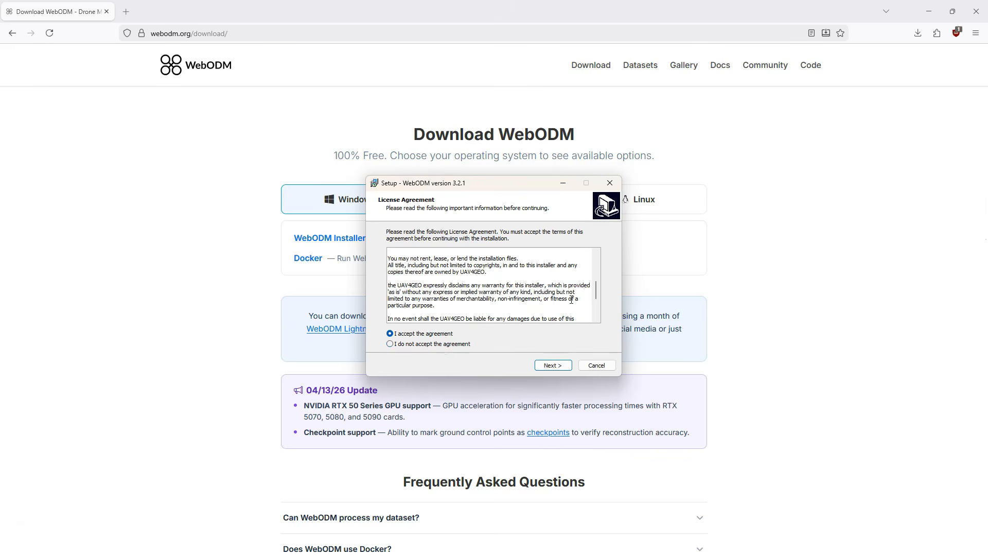
{"action": "scroll", "coordinate": [571, 299], "scroll_direction": "down", "scroll_amount": 2}
{"action": "left_click", "coordinate": [560, 366]}
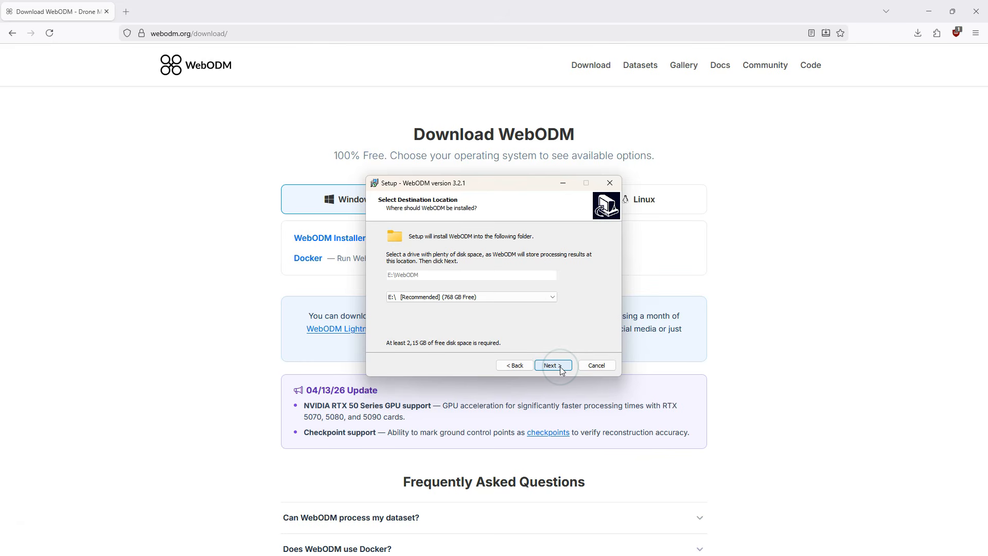
Step: Install WebODM to E:\WebODM with its shortcuts in the WebODM Start Menu folder
{"action": "left_click", "coordinate": [606, 299]}
{"action": "left_click", "coordinate": [555, 365]}
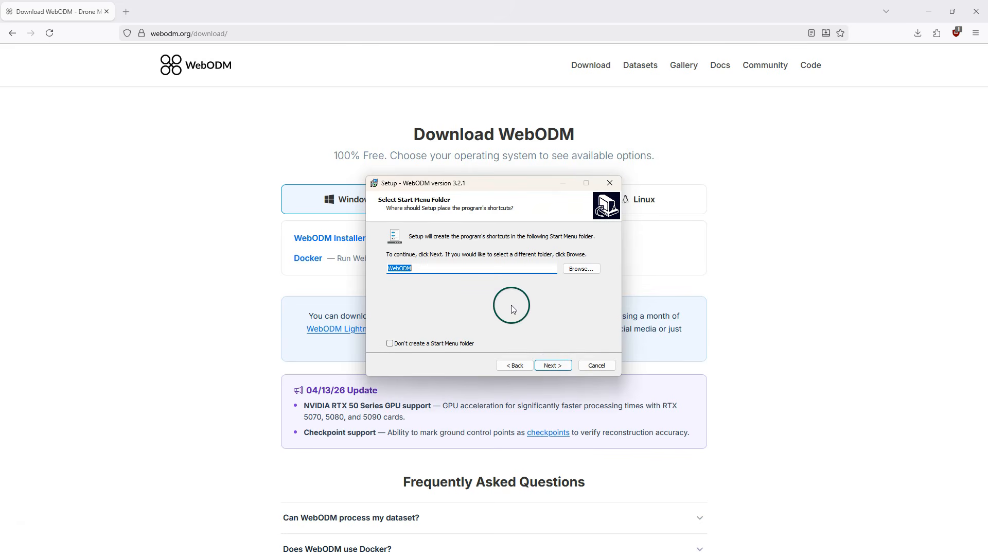
{"action": "left_click", "coordinate": [565, 366]}
{"action": "left_click", "coordinate": [554, 364]}
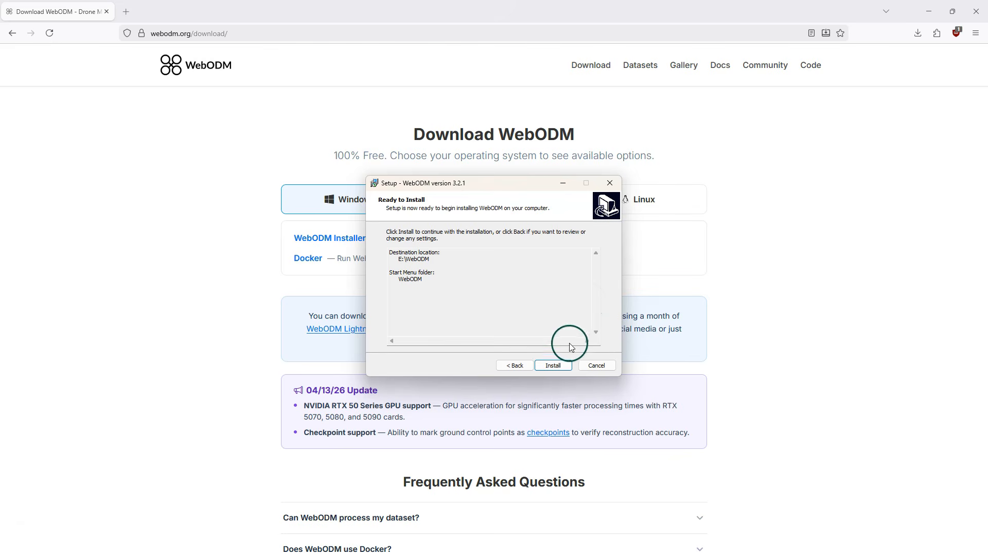
{"action": "left_click", "coordinate": [557, 366]}
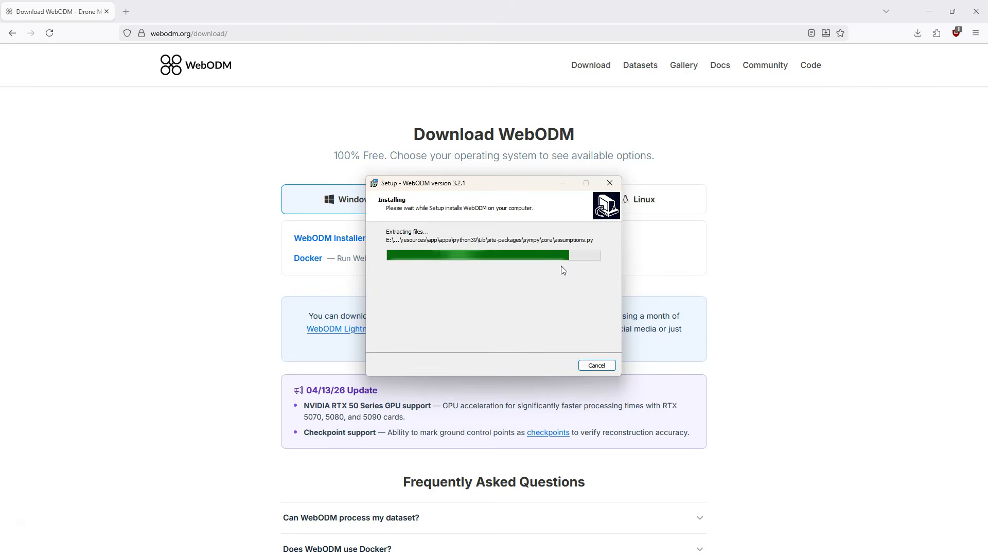
{"action": "left_click", "coordinate": [563, 276]}
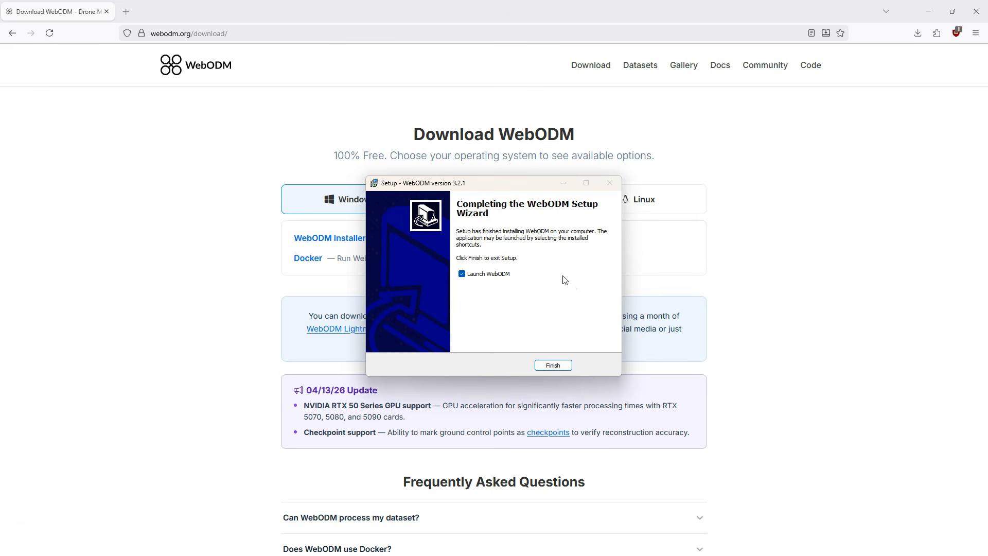
Step: Finish the setup with WebODM set to launch, and allow Node.js public and private network access
{"action": "left_click", "coordinate": [566, 367]}
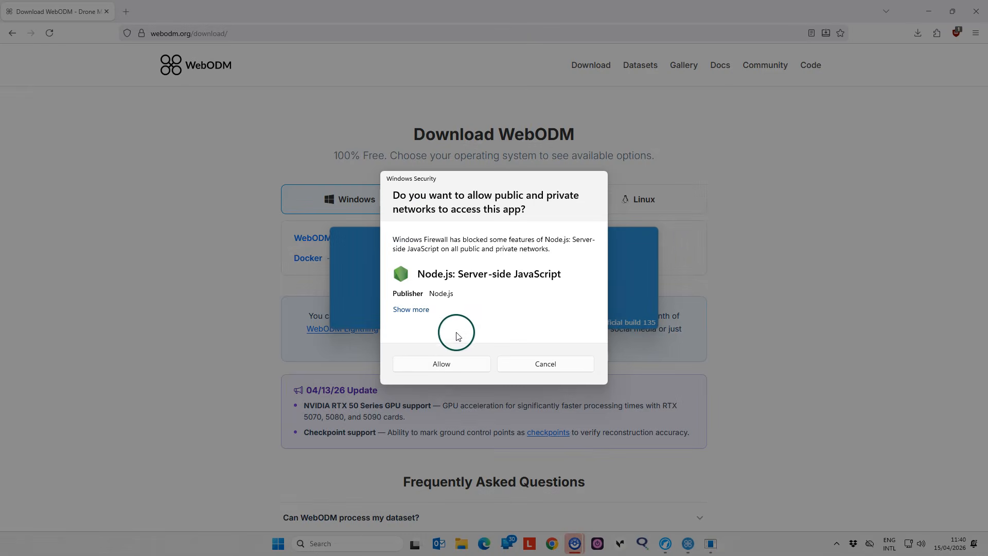
{"action": "left_click", "coordinate": [444, 365]}
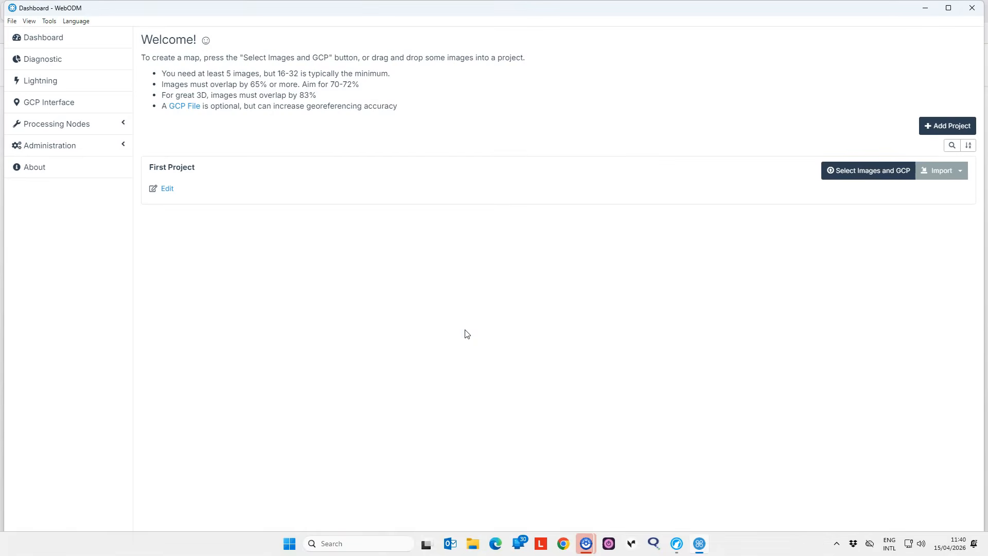
{"action": "left_click", "coordinate": [469, 196]}
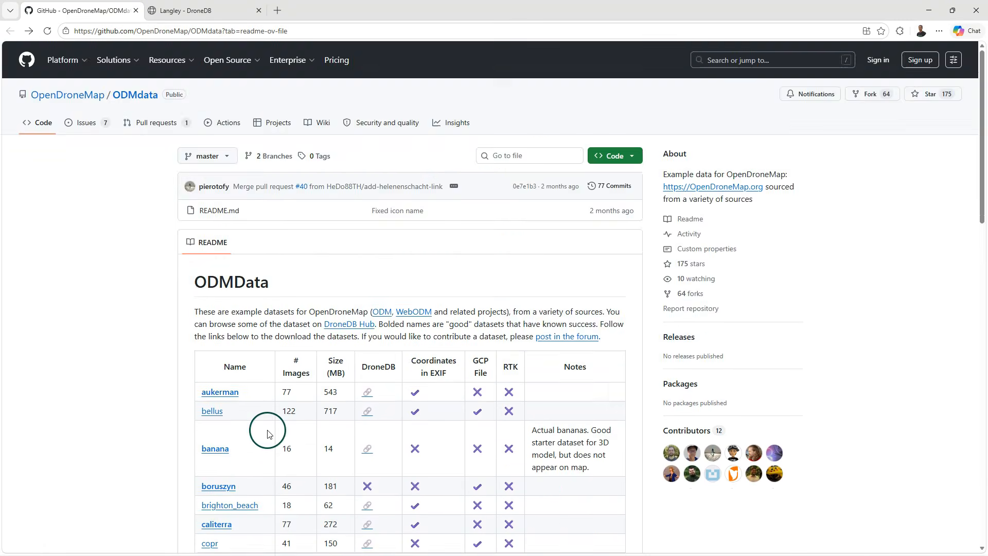
Step: In the browser, close the Langley dataset page and open the zoo dataset from the ODMdata list
{"action": "scroll", "coordinate": [247, 432], "scroll_direction": "down", "scroll_amount": 5}
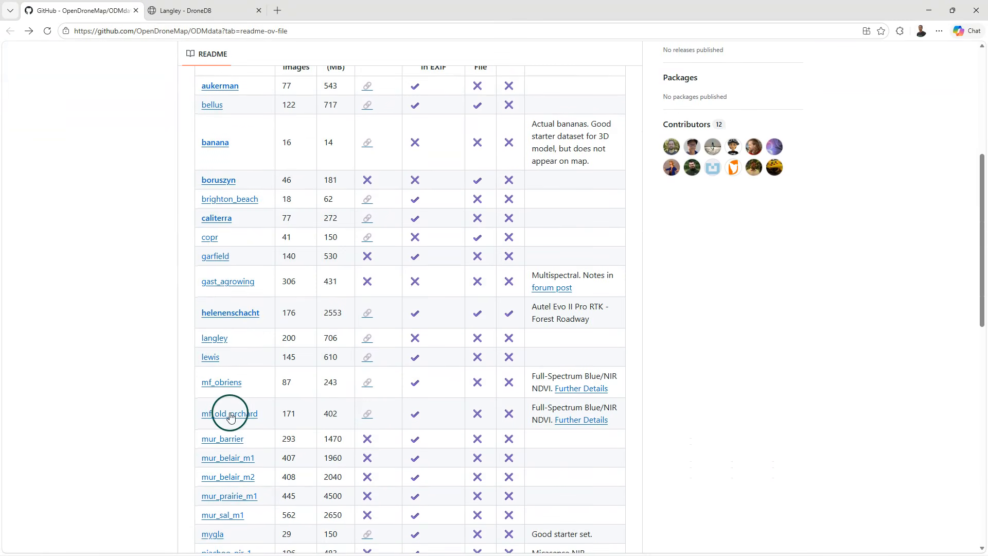
{"action": "left_click", "coordinate": [259, 10]}
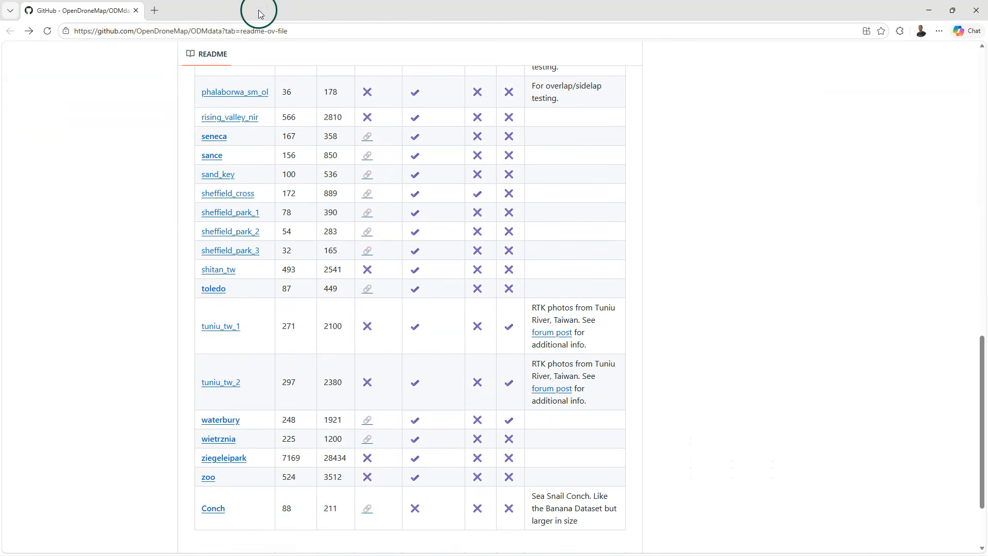
{"action": "left_click", "coordinate": [208, 477]}
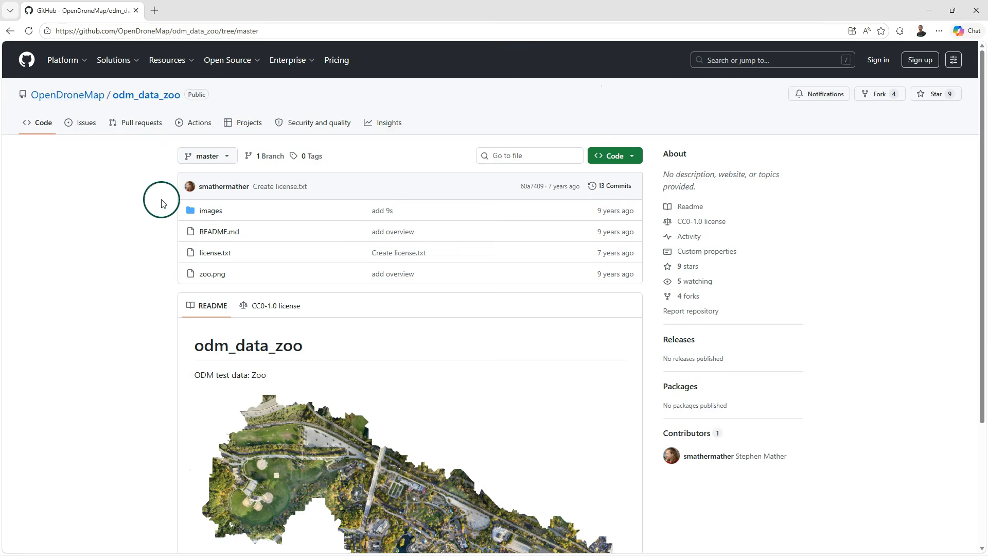
Step: View the zoo.png overview image and download the odm_data_zoo repository
{"action": "scroll", "coordinate": [389, 408], "scroll_direction": "down", "scroll_amount": 3}
{"action": "left_click", "coordinate": [409, 369]}
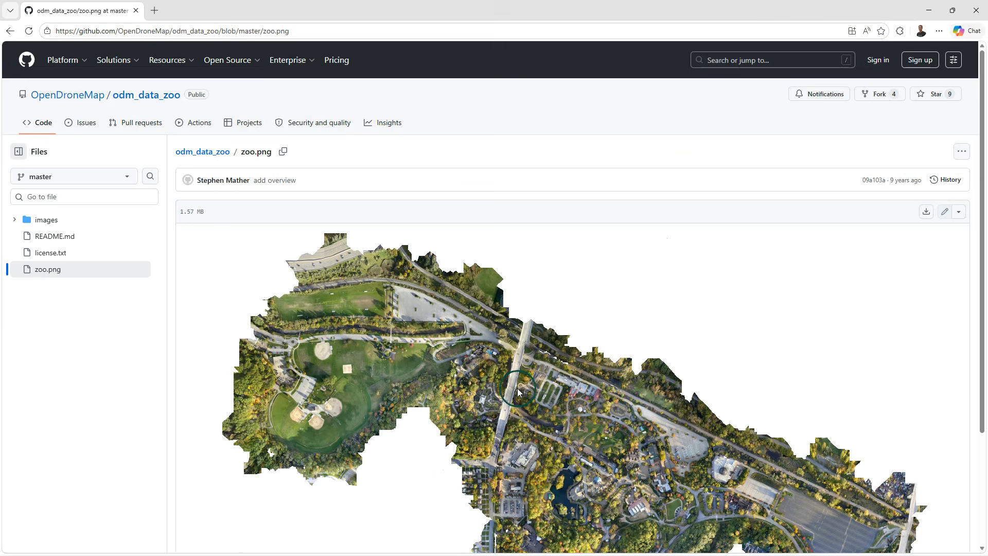
{"action": "scroll", "coordinate": [629, 396], "scroll_direction": "down", "scroll_amount": 2}
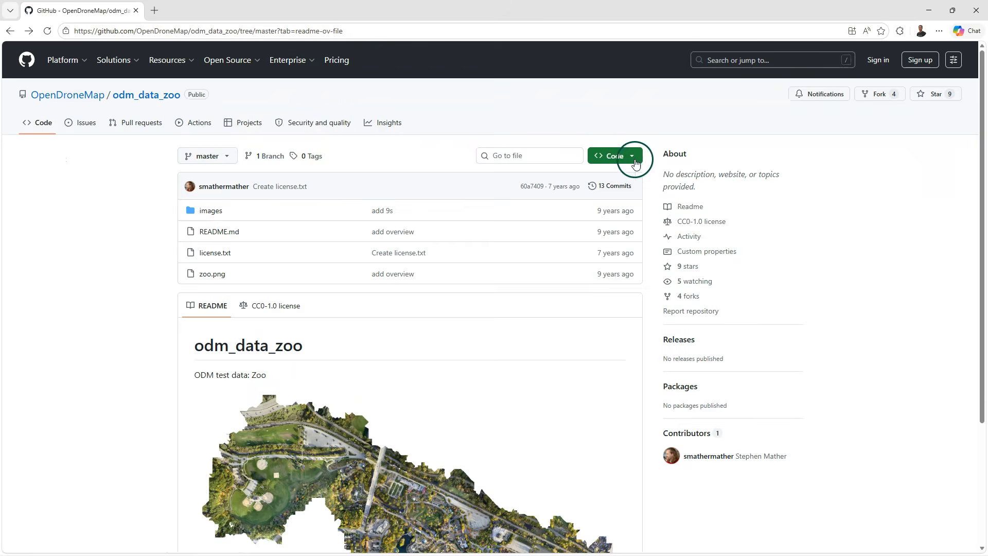
{"action": "left_click", "coordinate": [635, 162]}
{"action": "left_click", "coordinate": [479, 289]}
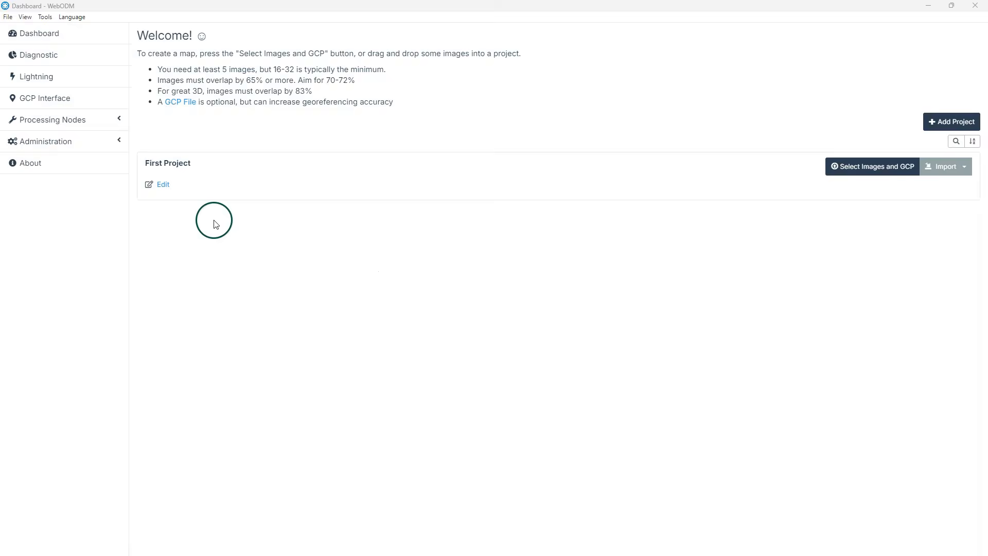
Step: In WebODM, rename First Project as "Zoo", add the description "Example" and save the changes
{"action": "left_click", "coordinate": [159, 184]}
{"action": "triple_click", "coordinate": [466, 91]}
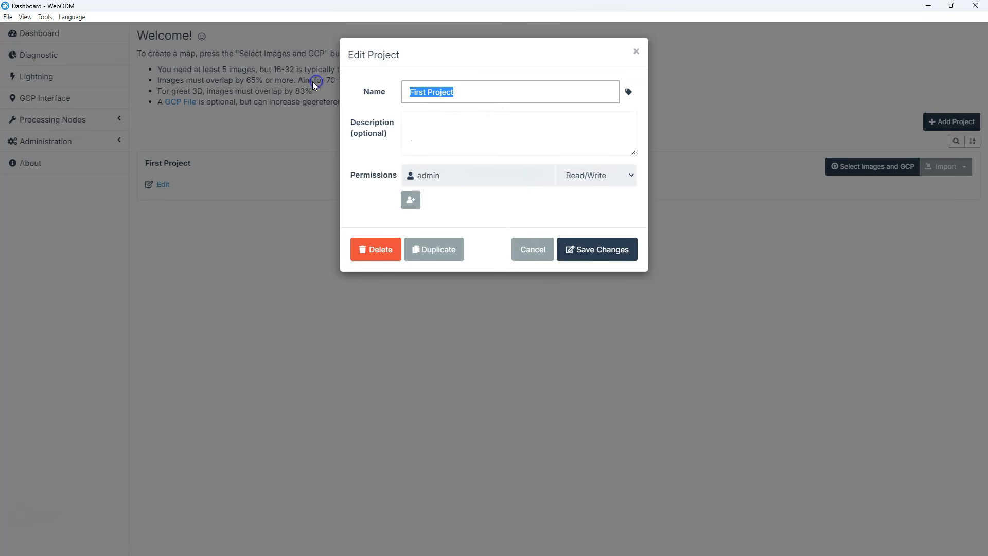
{"action": "type", "text": "Zoo"}
{"action": "left_click", "coordinate": [432, 126]}
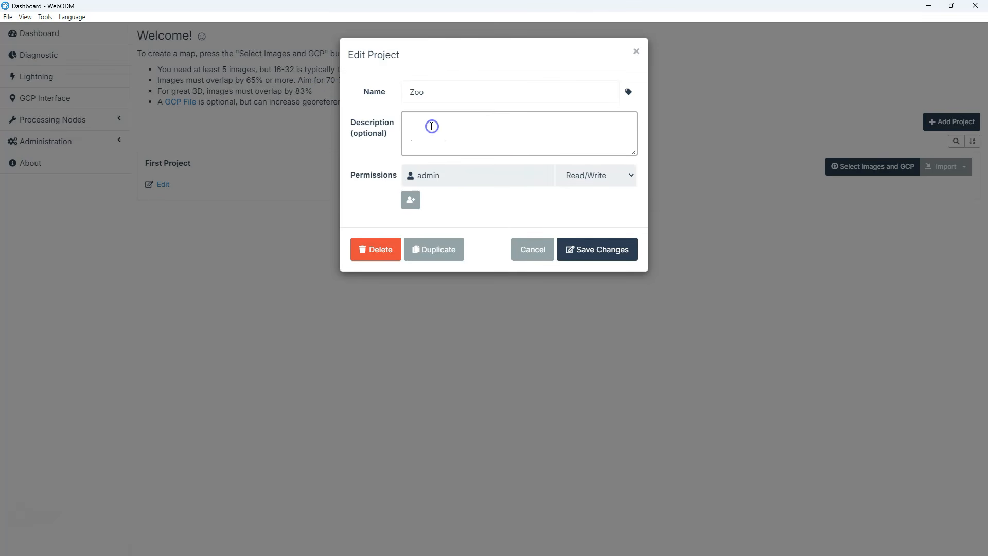
{"action": "type", "text": "Ec"}
{"action": "key", "text": "BackSpace"}
{"action": "type", "text": "xample"}
{"action": "left_click", "coordinate": [596, 249]}
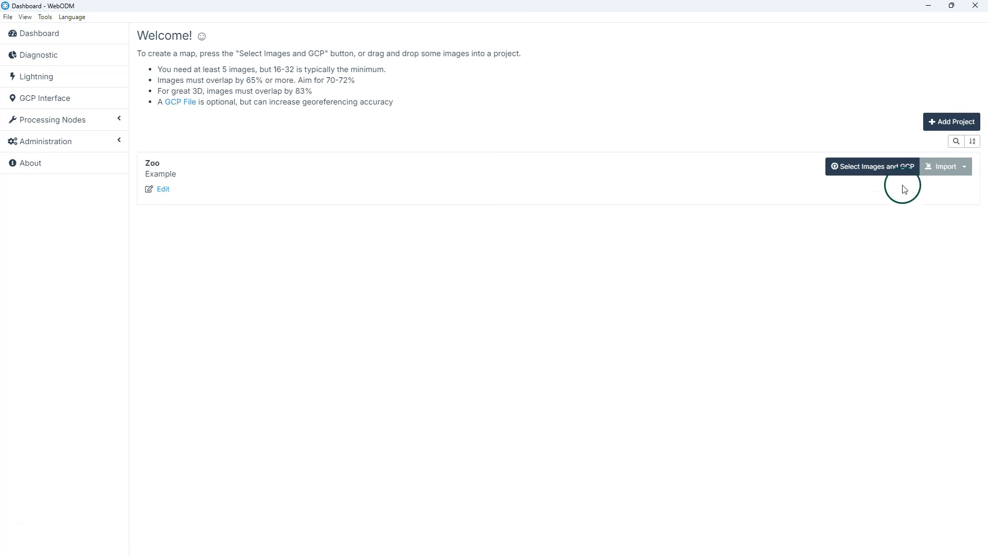
Step: Add all images from E:\Zoo\odm_data_zoo-master\images to the Zoo project
{"action": "left_click", "coordinate": [875, 168]}
{"action": "double_click", "coordinate": [432, 156]}
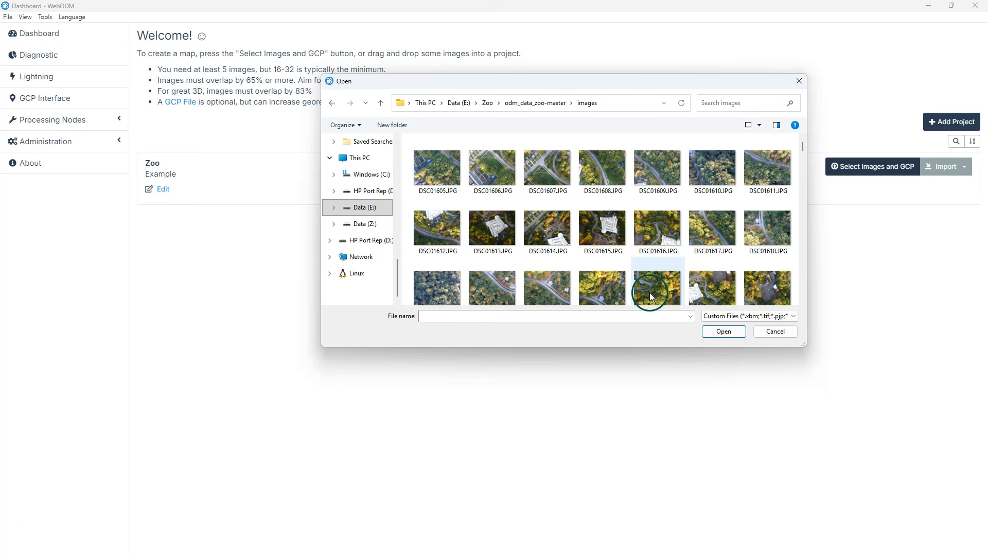
{"action": "left_click", "coordinate": [426, 167]}
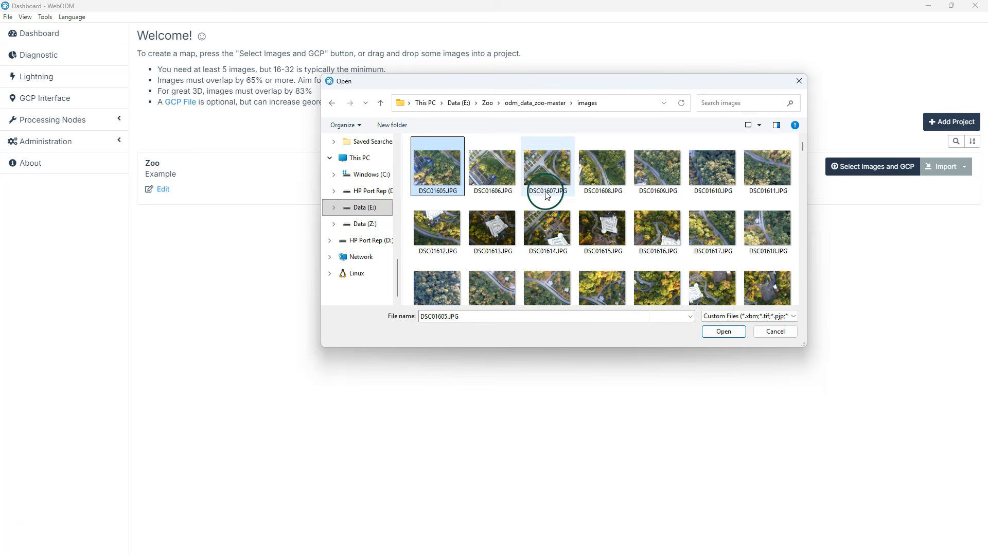
{"action": "key", "text": "ctrl+a"}
{"action": "left_click", "coordinate": [725, 330]}
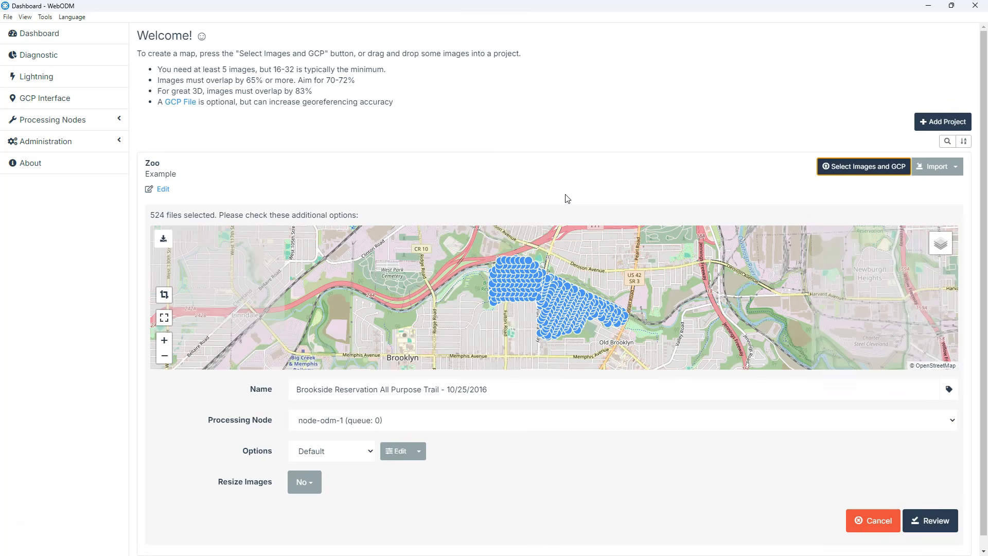
{"action": "left_click", "coordinate": [566, 199]}
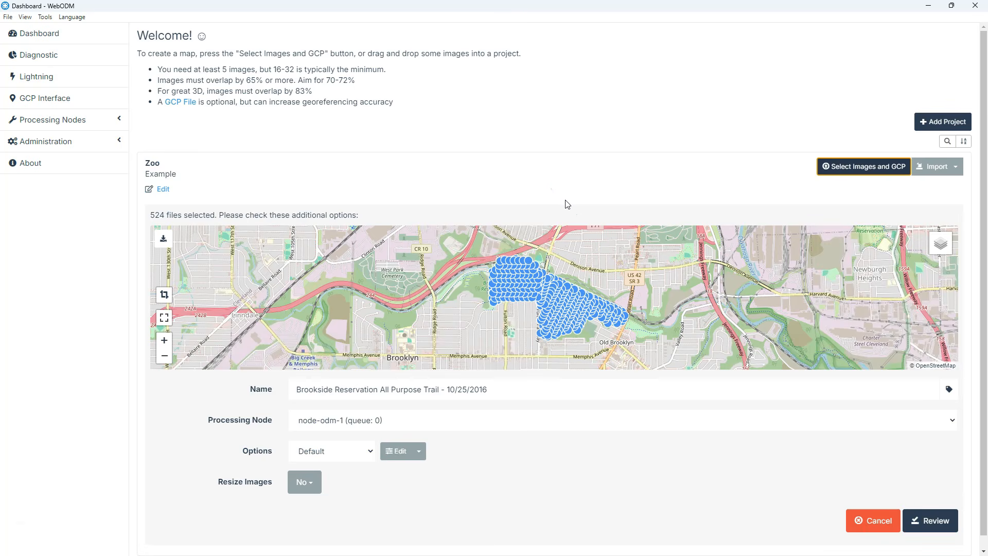
Step: Examine the processing option presets and the categories of editable task options, without saving any changes
{"action": "scroll", "coordinate": [594, 405], "scroll_direction": "down", "scroll_amount": 1}
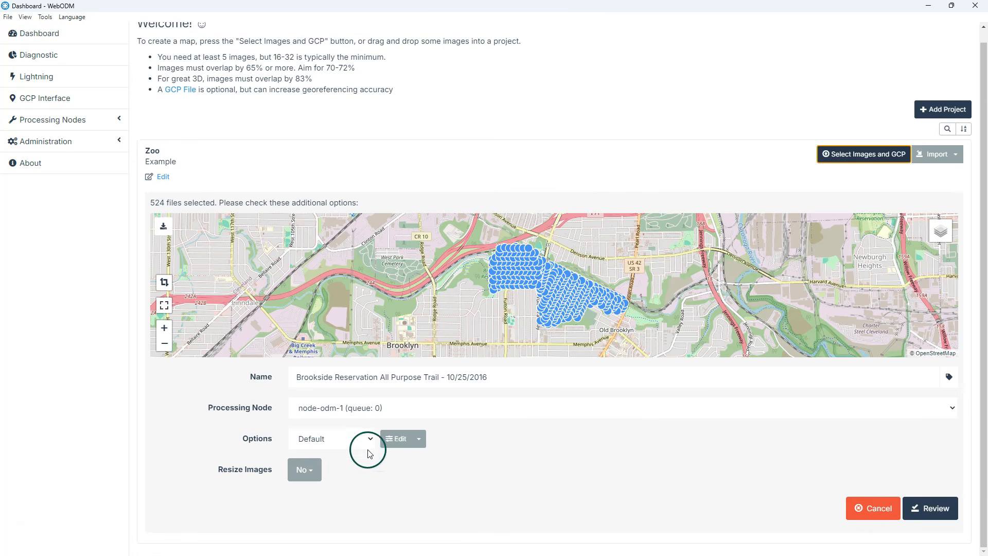
{"action": "left_click", "coordinate": [371, 440]}
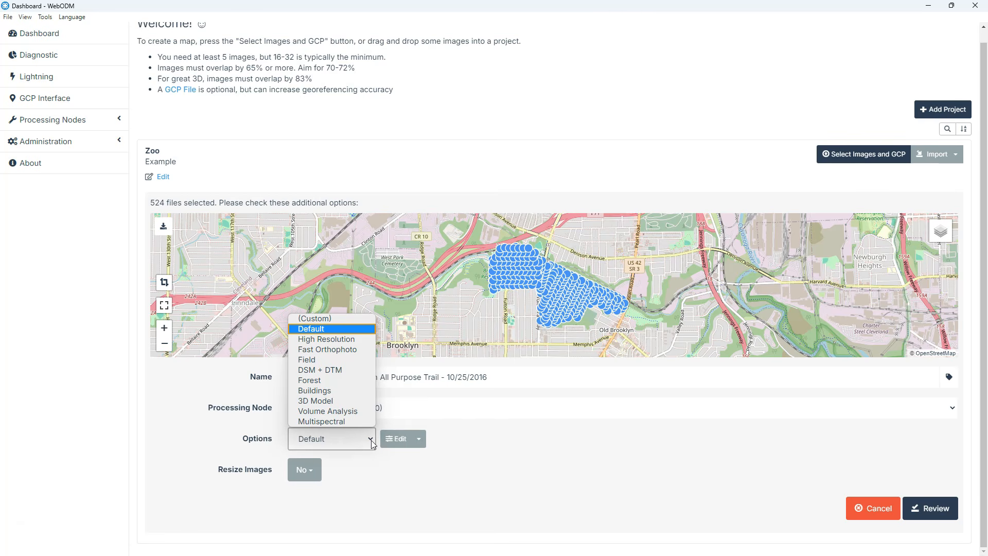
{"action": "left_click", "coordinate": [522, 448]}
{"action": "left_click", "coordinate": [419, 443]}
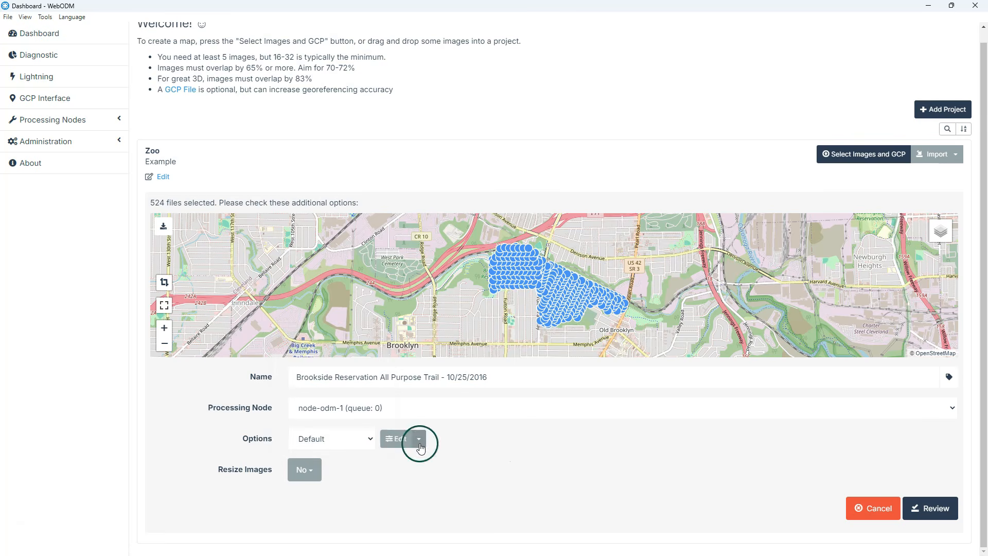
{"action": "left_click", "coordinate": [408, 460]}
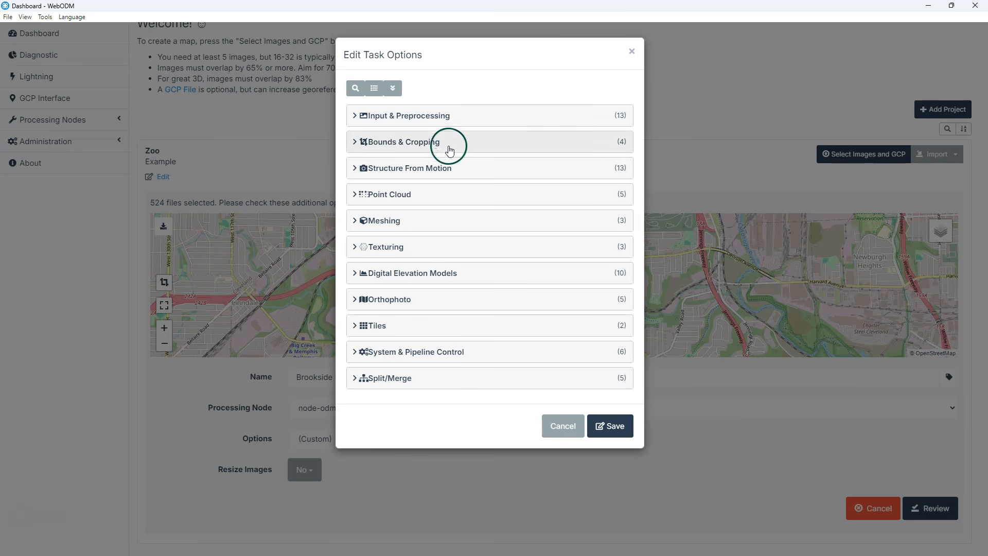
{"action": "left_click", "coordinate": [569, 432]}
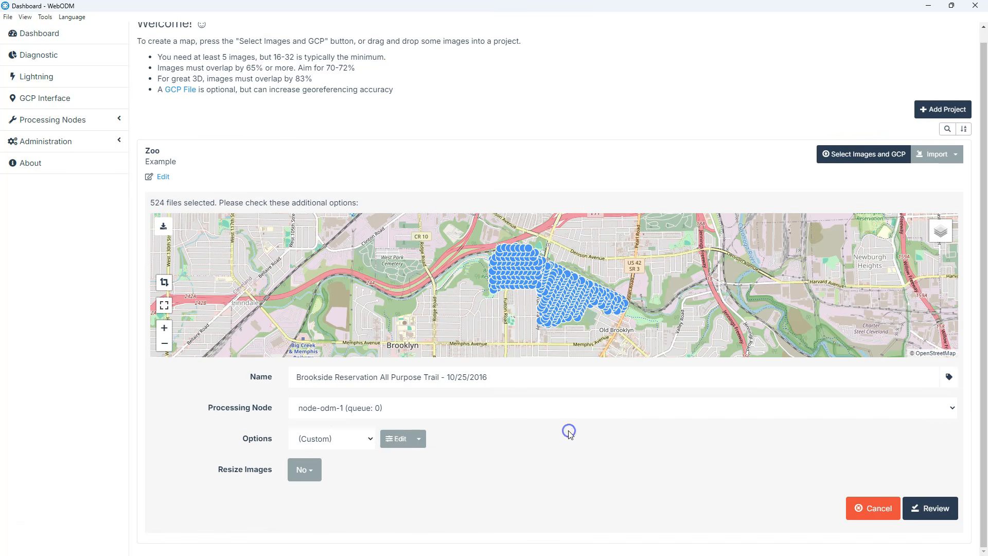
Step: Set the task's processing options to the Default preset and bring up the task review
{"action": "left_click", "coordinate": [357, 438]}
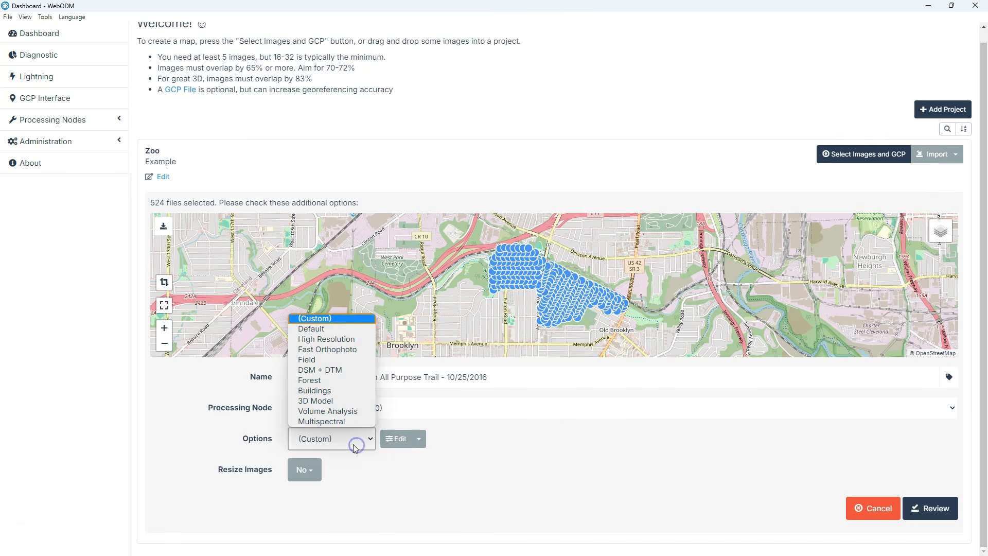
{"action": "left_click", "coordinate": [311, 328]}
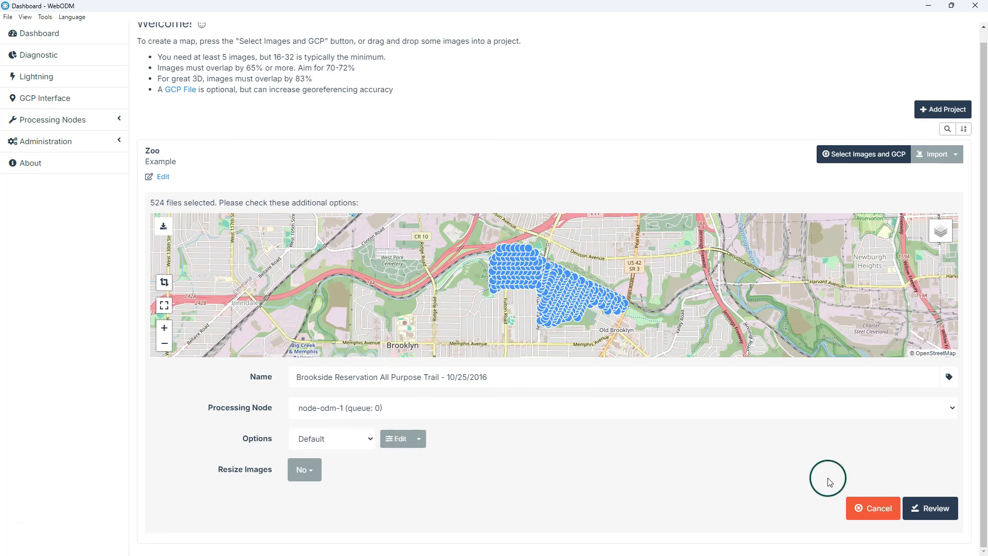
{"action": "left_click", "coordinate": [932, 509]}
{"action": "left_click", "coordinate": [932, 509]}
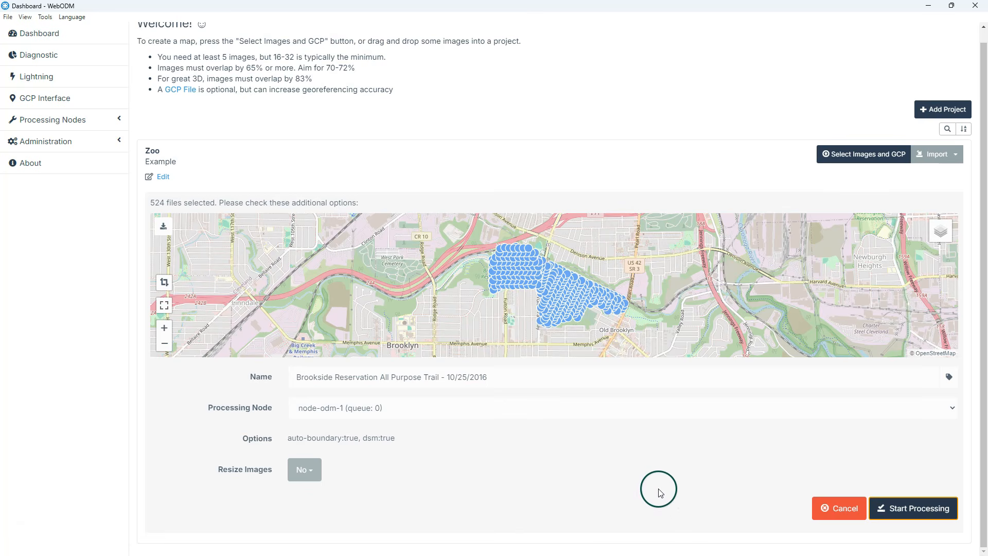
Step: Start processing the Brookside Reservation All Purpose Trail task and, once it completes, check which outputs can be downloaded
{"action": "left_click", "coordinate": [902, 507]}
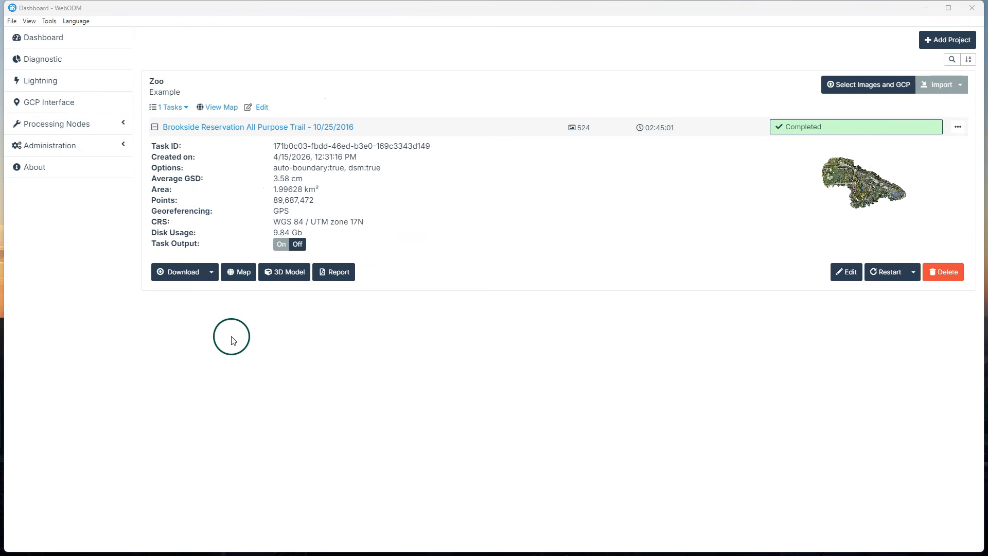
{"action": "left_click", "coordinate": [211, 275]}
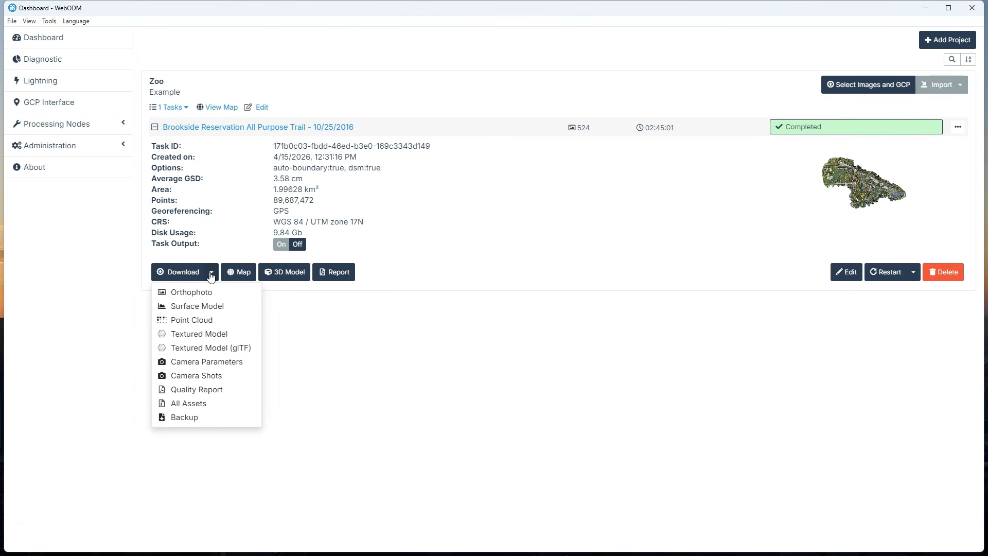
{"action": "left_click", "coordinate": [397, 337]}
Step: Open the completed task's map and examine the orthophoto's detail around the zoo's pond and the nearby red-roofed building
{"action": "left_click", "coordinate": [240, 273]}
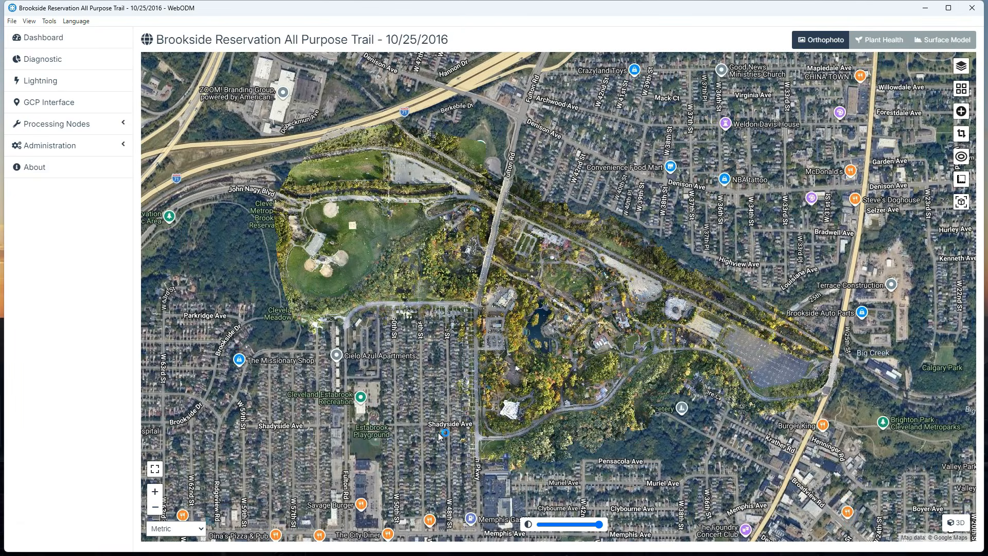
{"action": "left_click", "coordinate": [426, 393]}
{"action": "scroll", "coordinate": [548, 354], "scroll_direction": "up", "scroll_amount": 2}
{"action": "scroll", "coordinate": [600, 360], "scroll_direction": "up", "scroll_amount": 3}
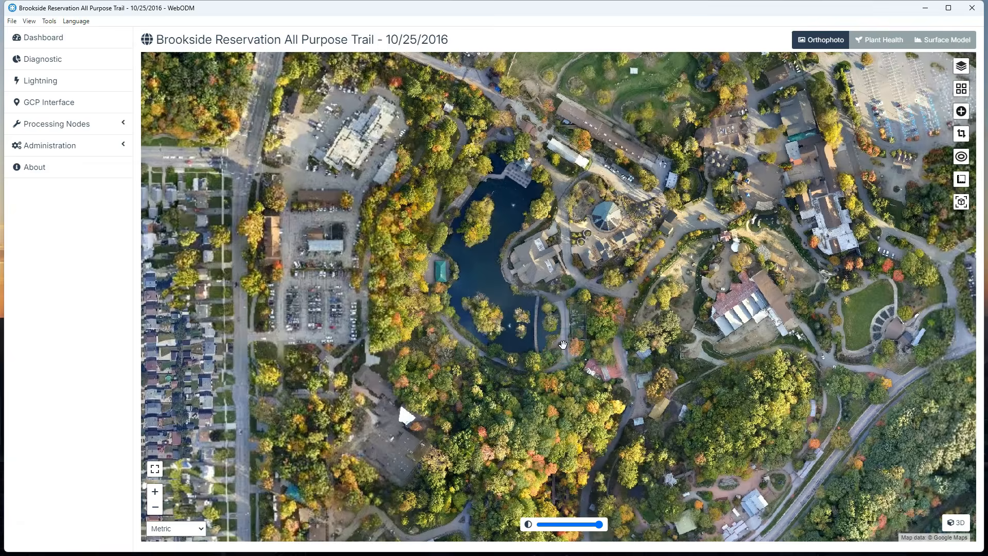
{"action": "scroll", "coordinate": [604, 363], "scroll_direction": "up", "scroll_amount": 1}
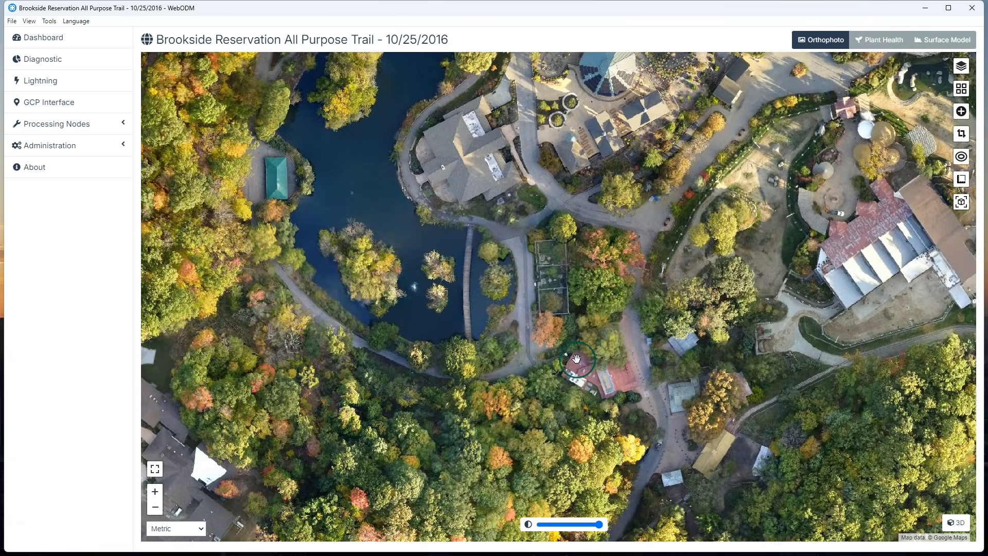
{"action": "scroll", "coordinate": [576, 358], "scroll_direction": "up", "scroll_amount": 1}
{"action": "scroll", "coordinate": [576, 359], "scroll_direction": "up", "scroll_amount": 1}
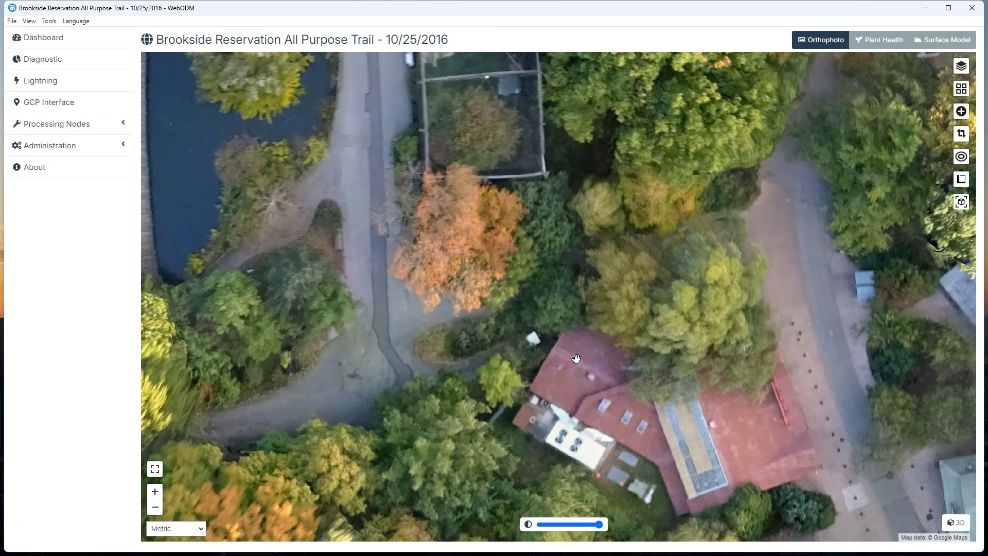
{"action": "scroll", "coordinate": [576, 358], "scroll_direction": "down", "scroll_amount": 3}
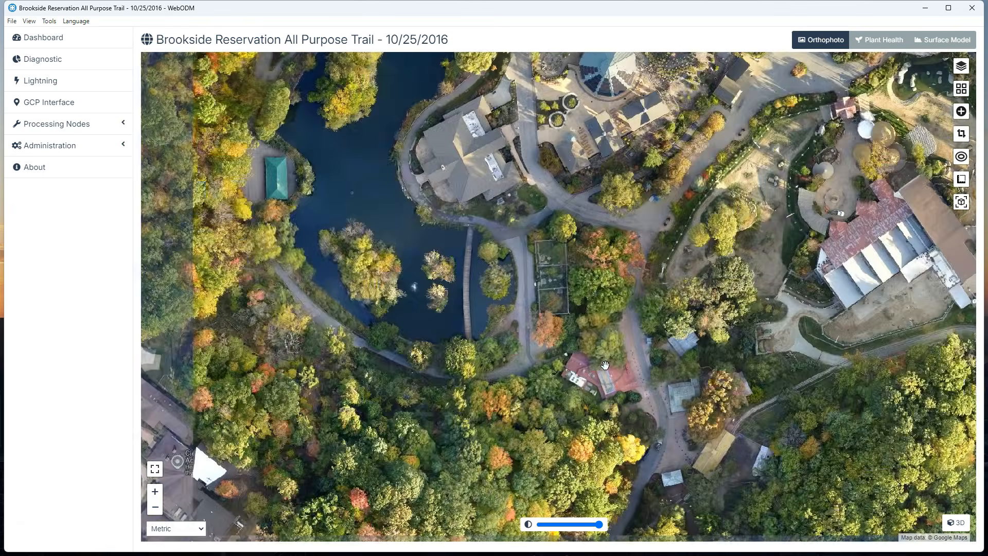
{"action": "scroll", "coordinate": [604, 364], "scroll_direction": "down", "scroll_amount": 1}
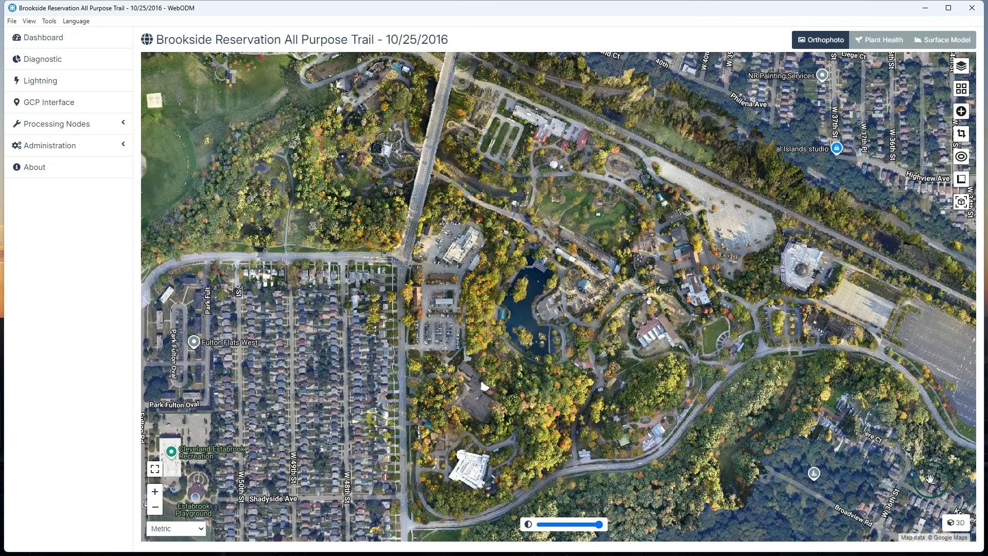
Step: Switch the task to its 3D view and examine the point cloud from close up and from above
{"action": "left_click", "coordinate": [956, 523]}
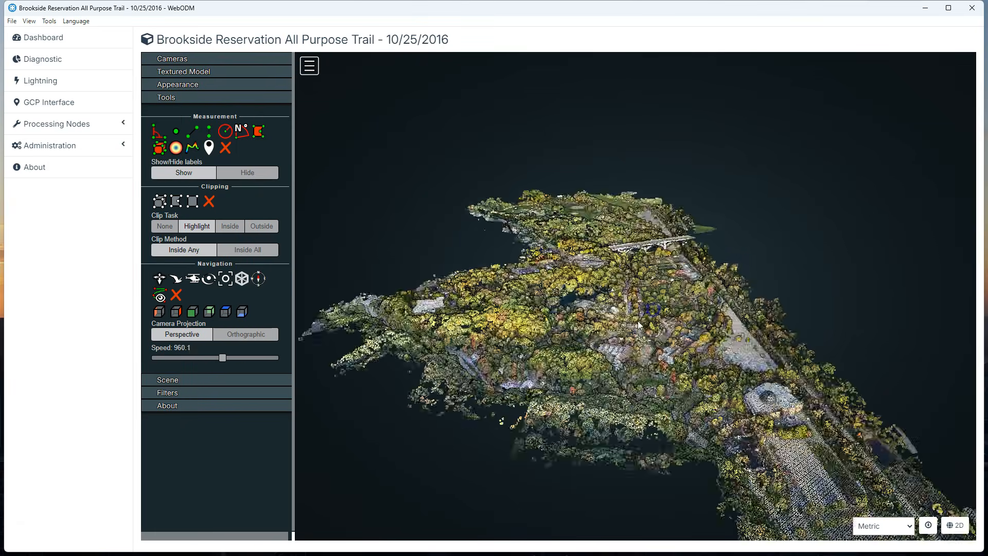
{"action": "left_click_drag", "start_coordinate": [648, 319], "coordinate": [648, 328]}
{"action": "scroll", "coordinate": [648, 328], "scroll_direction": "up", "scroll_amount": 6}
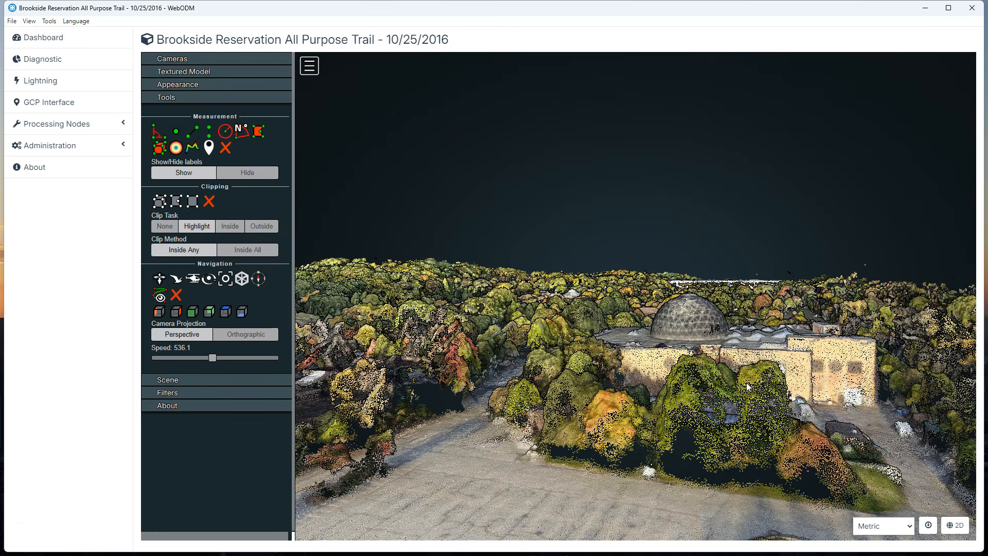
{"action": "left_click_drag", "start_coordinate": [746, 383], "coordinate": [690, 446]}
Step: Review the camera display options in the 3D view and show the textured model
{"action": "left_click", "coordinate": [156, 59]}
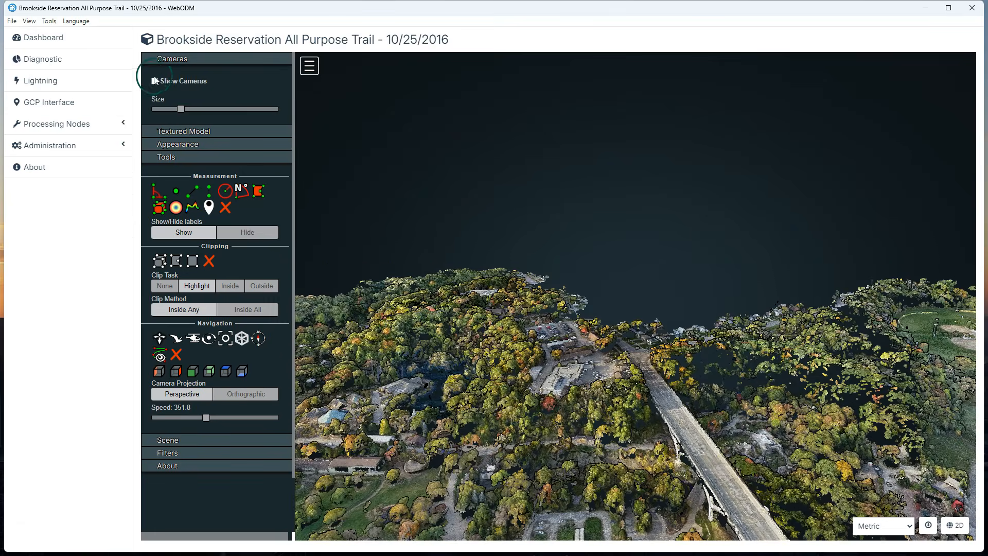
{"action": "mouse_move", "coordinate": [638, 431]}
{"action": "left_mouse_down"}
{"action": "mouse_move", "coordinate": [755, 395]}
{"action": "mouse_move", "coordinate": [647, 430]}
{"action": "left_mouse_up"}
{"action": "left_click", "coordinate": [154, 81]}
{"action": "left_click", "coordinate": [187, 132]}
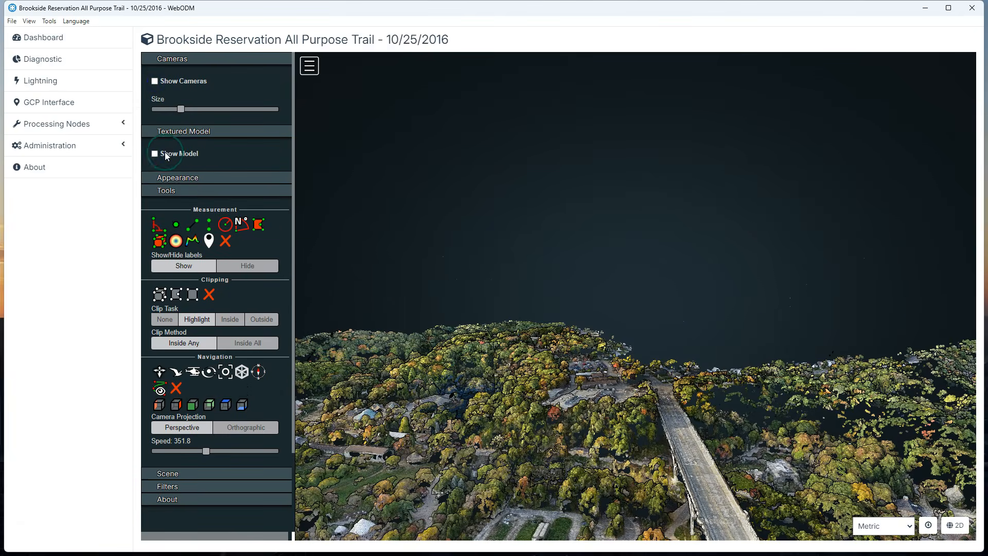
{"action": "left_click", "coordinate": [154, 154]}
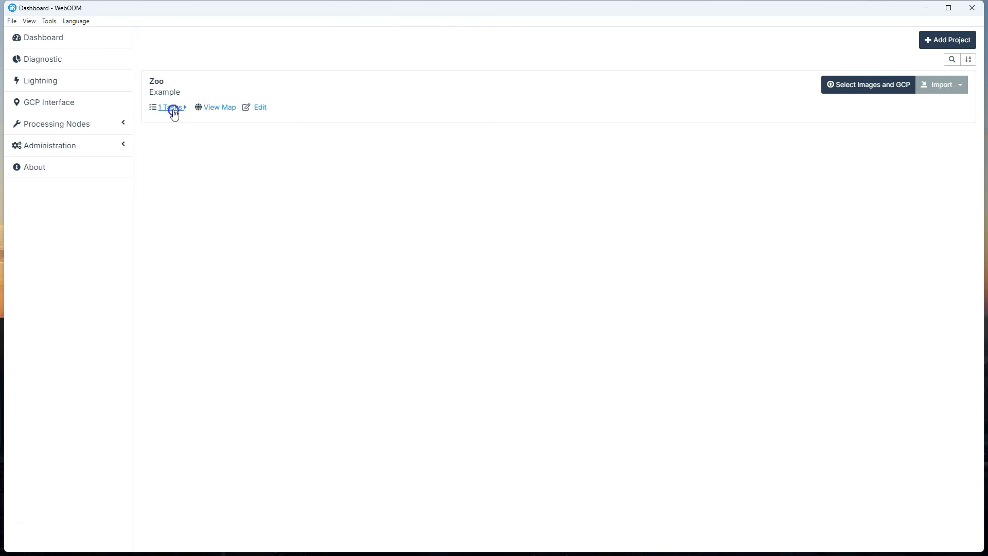
Step: From the Zoo project's completed task, download the orthophoto as GeoTIFF (RGB) in WGS 84 / UTM zone 17N to E:\Zoo
{"action": "left_click", "coordinate": [172, 107]}
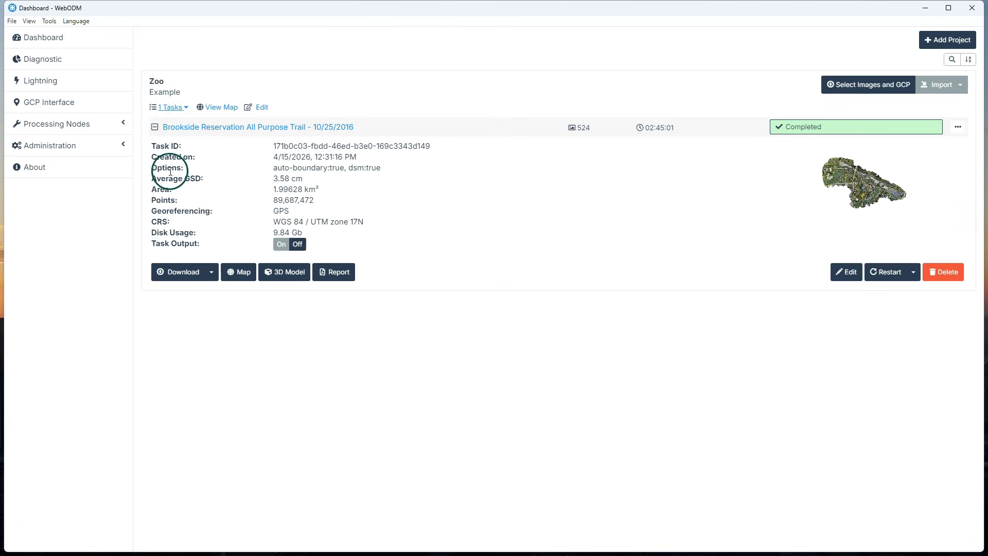
{"action": "left_click", "coordinate": [211, 274]}
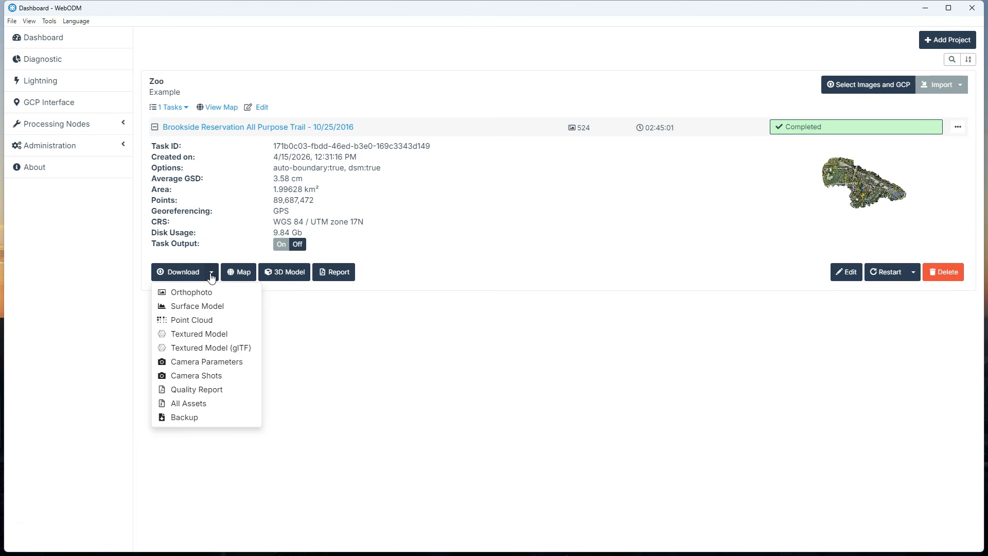
{"action": "left_click", "coordinate": [191, 291]}
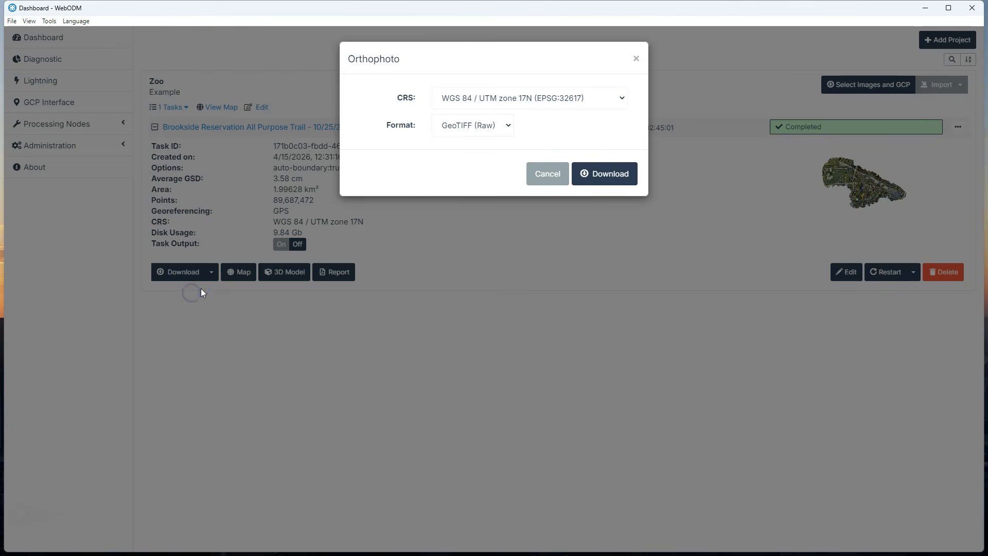
{"action": "left_click", "coordinate": [509, 125]}
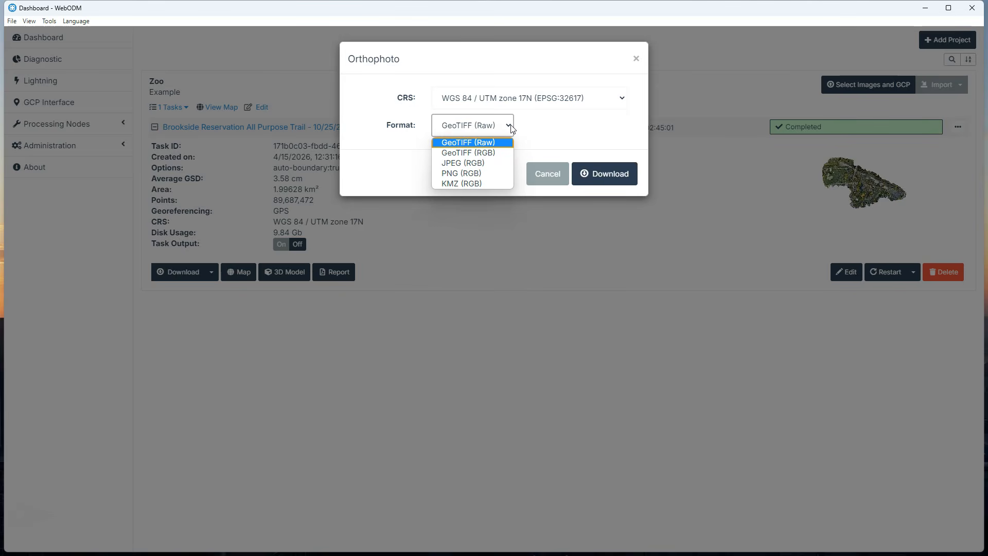
{"action": "left_click", "coordinate": [491, 152]}
{"action": "left_click", "coordinate": [630, 176]}
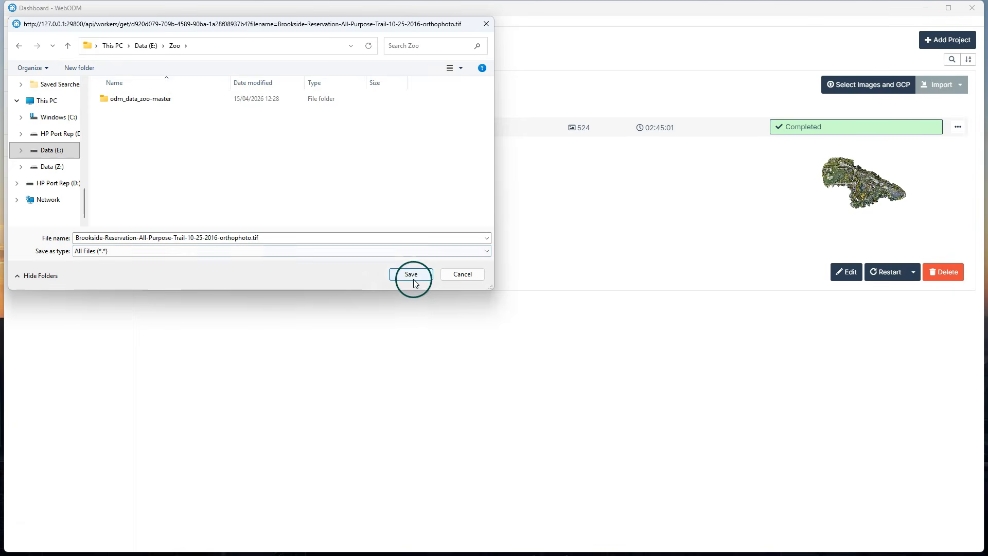
{"action": "left_click", "coordinate": [412, 272]}
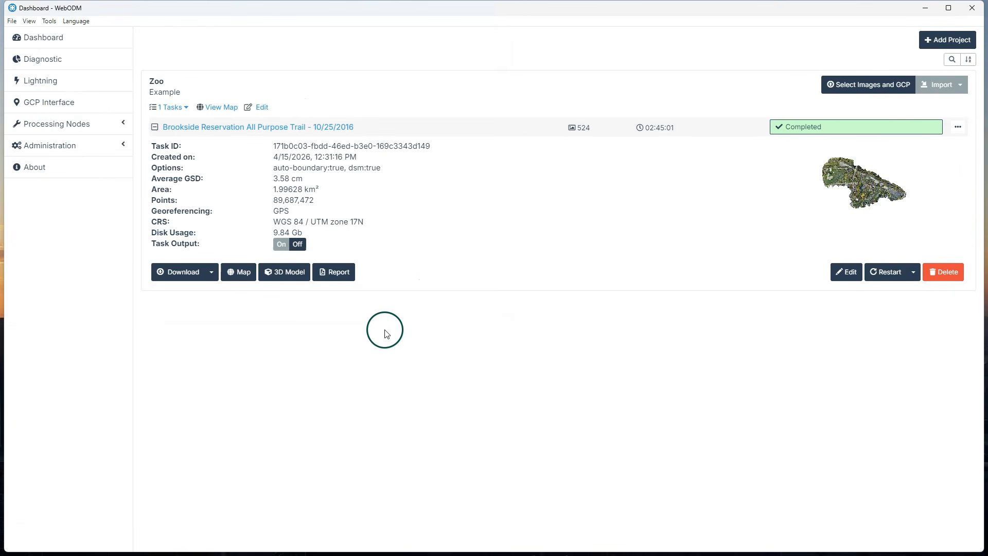
Step: Download the task's surface model as GeoTIFF (Raw) in WGS 84 / UTM zone 17N to E:\Zoo
{"action": "left_click", "coordinate": [211, 275]}
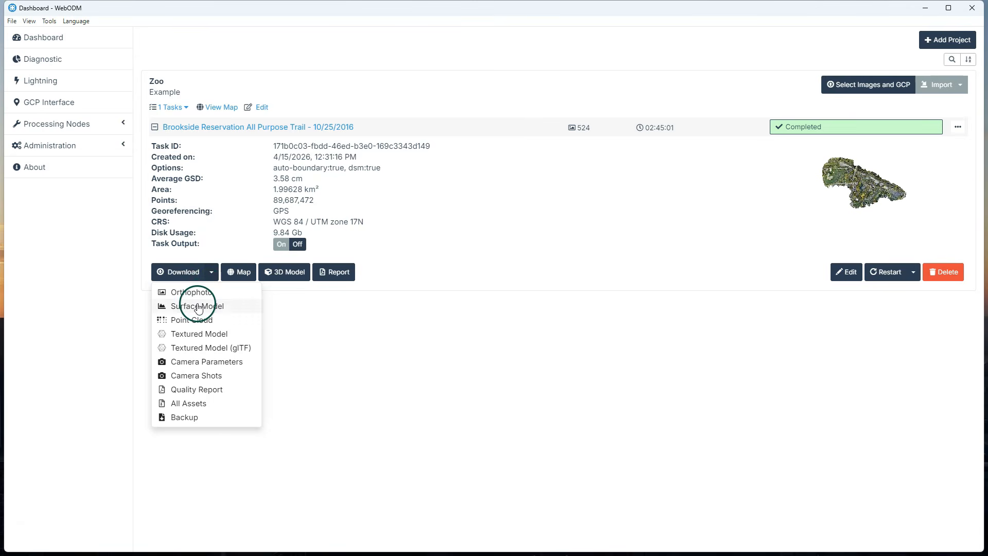
{"action": "left_click", "coordinate": [197, 304]}
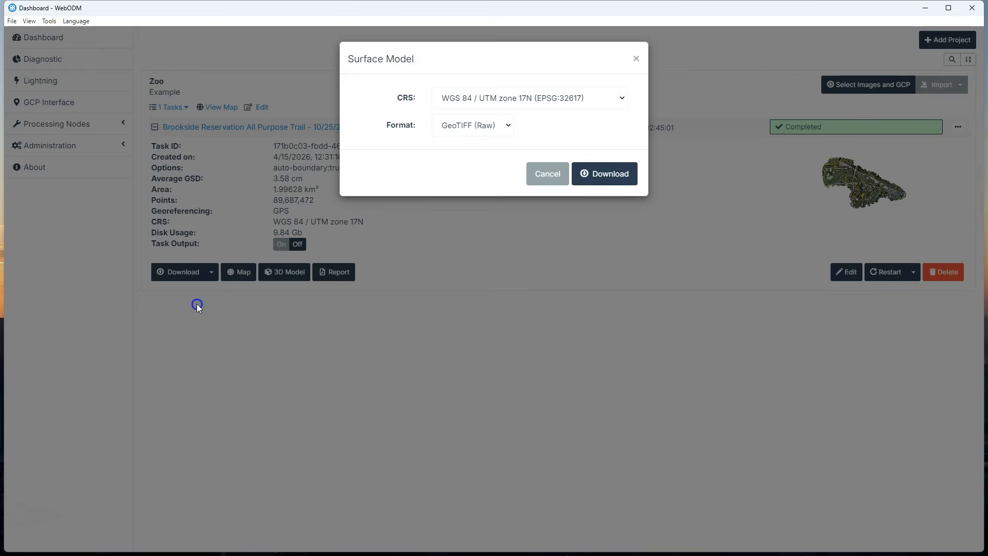
{"action": "left_click", "coordinate": [605, 173]}
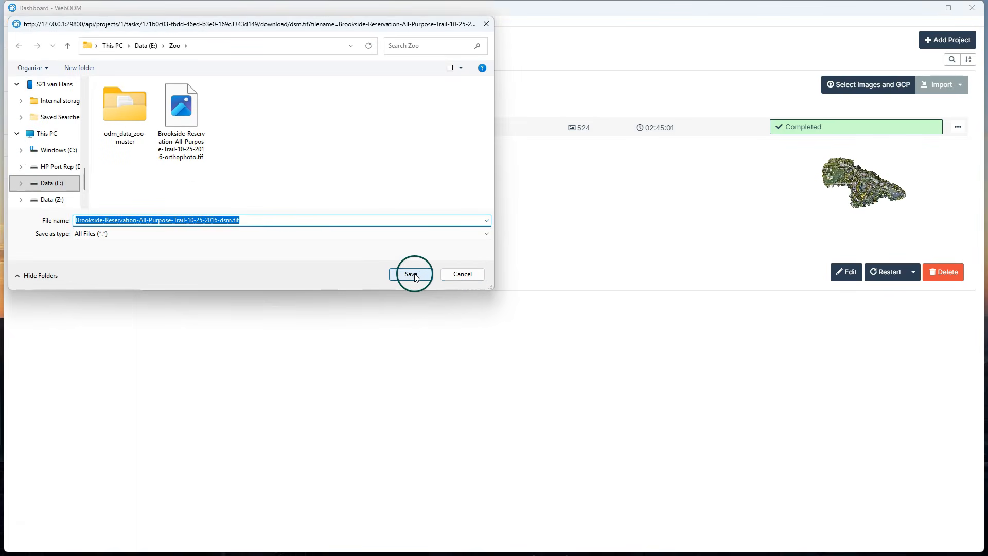
{"action": "left_click", "coordinate": [414, 275]}
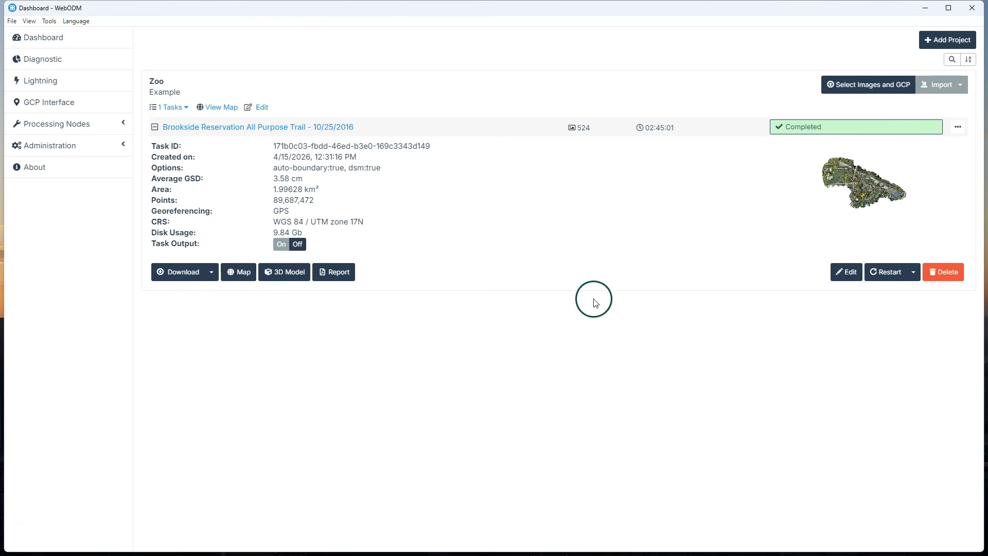
Step: Download the task's point cloud in LAZ format with CRS WGS 84 / UTM zone 17N and resample 0 to E:\Zoo
{"action": "left_click", "coordinate": [212, 273]}
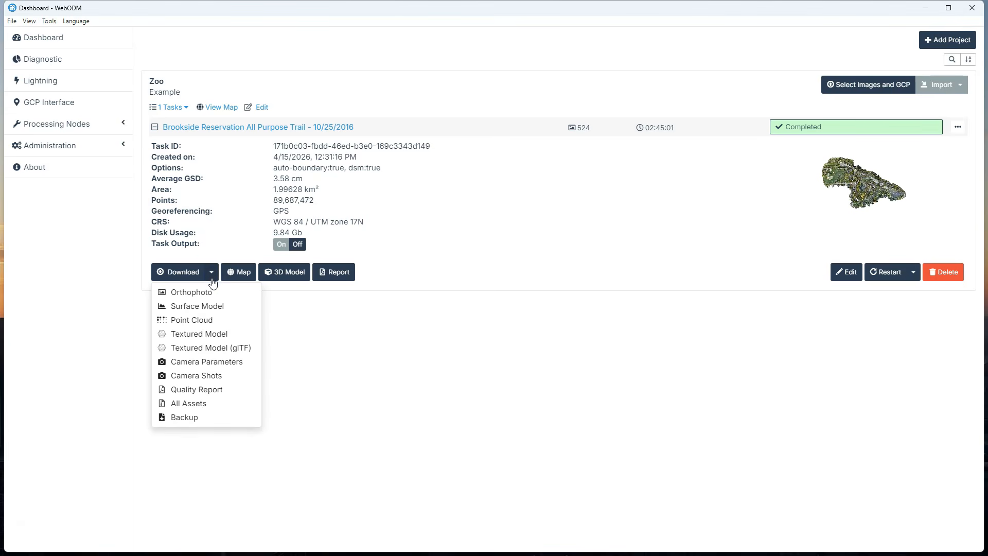
{"action": "left_click", "coordinate": [189, 319]}
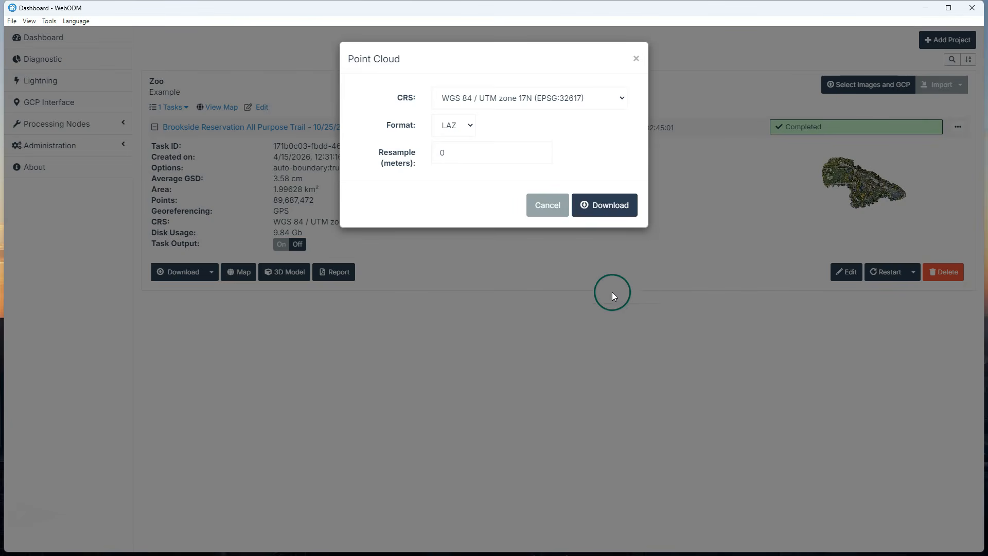
{"action": "left_click", "coordinate": [610, 206]}
{"action": "left_click", "coordinate": [405, 273]}
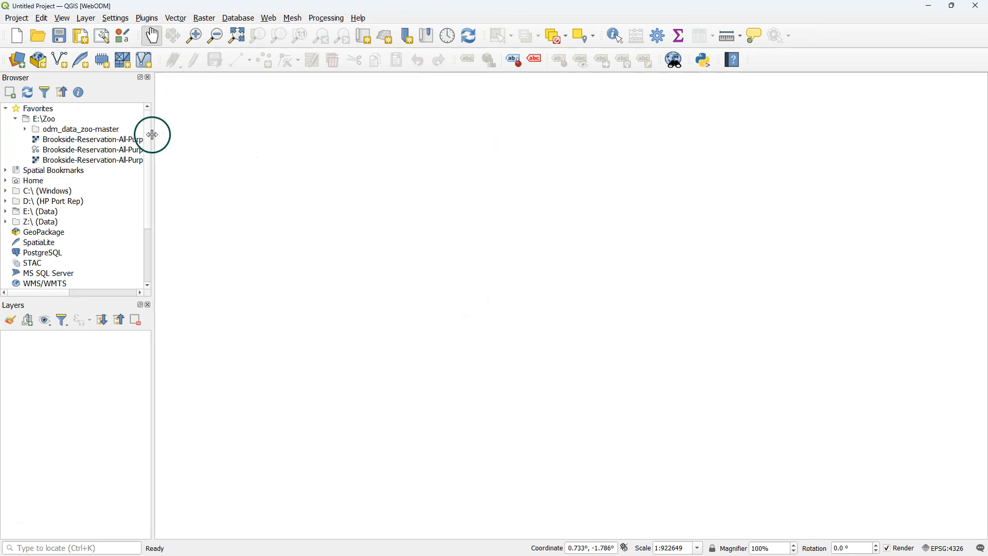
Step: In QGIS, add the orthophoto GeoTIFF from E:\Zoo to the map and inspect its detail around the large building's parking area
{"action": "left_click_drag", "start_coordinate": [154, 134], "coordinate": [317, 144]}
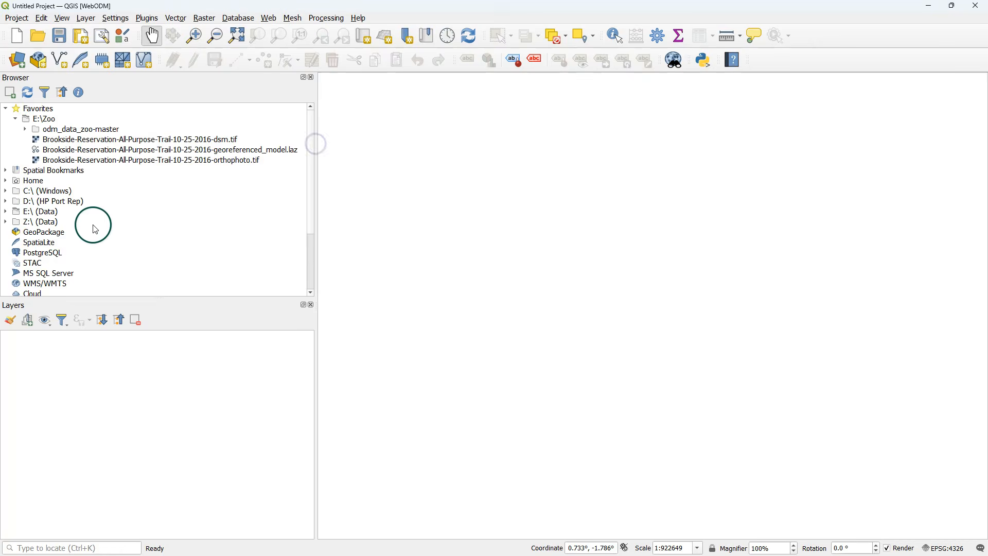
{"action": "left_click", "coordinate": [117, 160]}
{"action": "left_click_drag", "start_coordinate": [462, 193], "coordinate": [463, 194]}
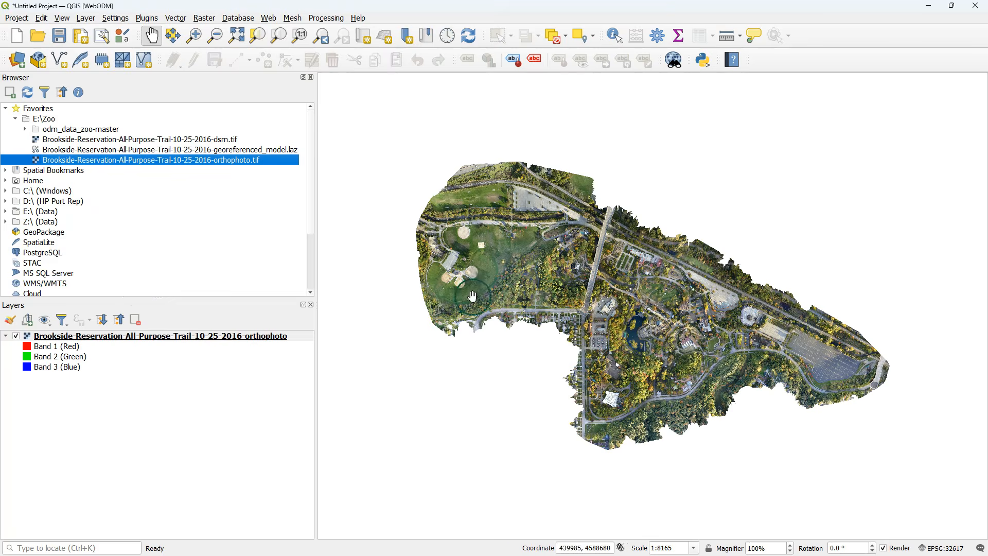
{"action": "scroll", "coordinate": [607, 305], "scroll_direction": "up", "scroll_amount": 2}
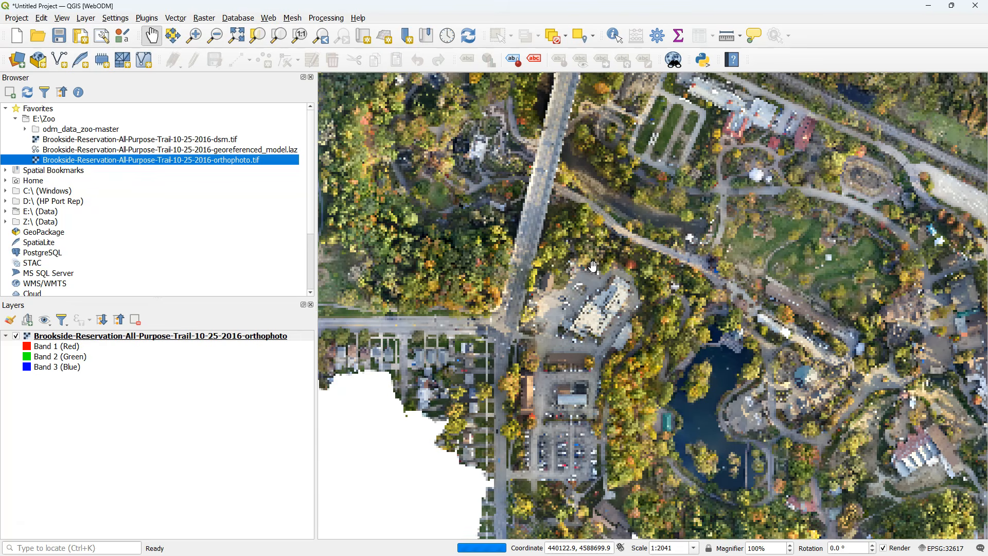
{"action": "scroll", "coordinate": [593, 266], "scroll_direction": "up", "scroll_amount": 4}
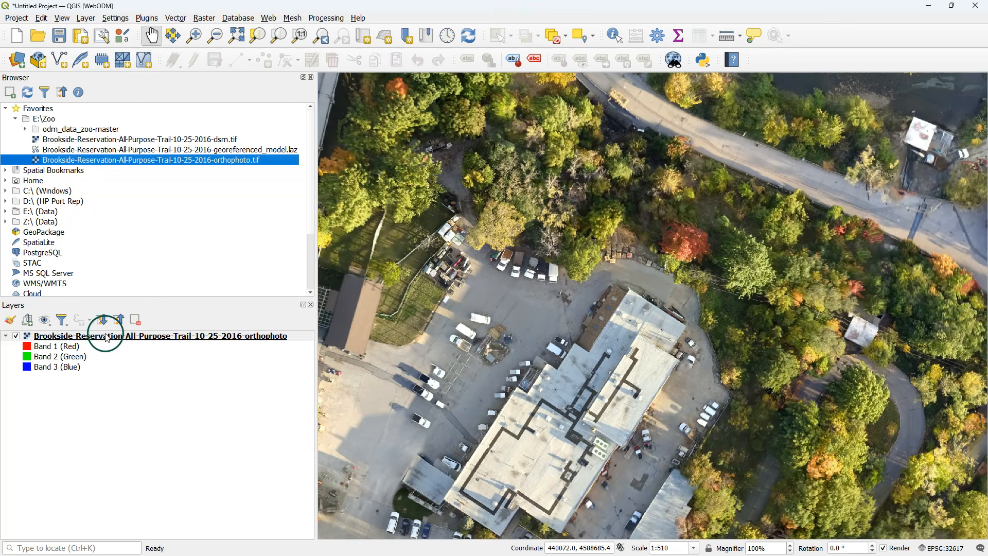
Step: Check the orthophoto layer's information, including its dimensions and pixel size, without changing any properties
{"action": "right_click", "coordinate": [104, 334]}
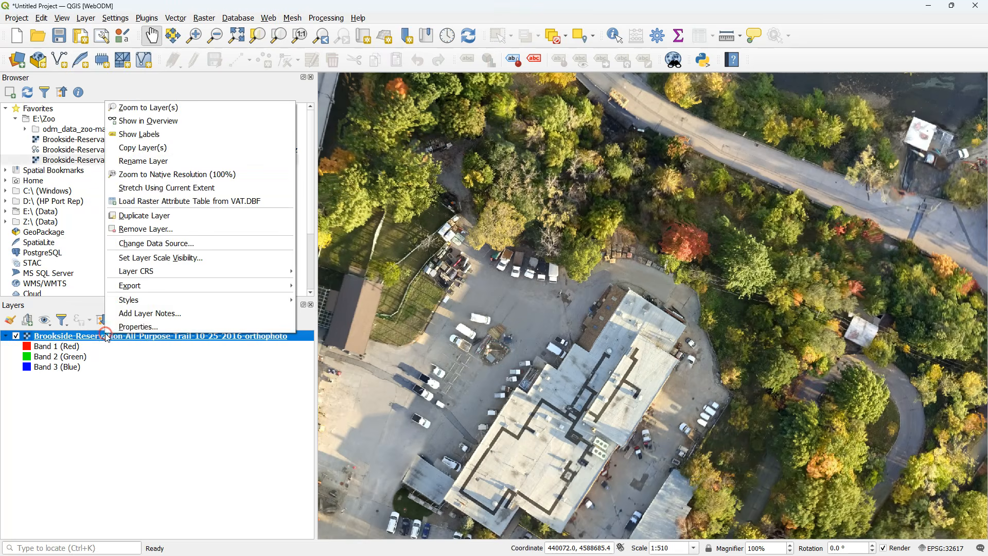
{"action": "left_click", "coordinate": [143, 325]}
{"action": "left_click", "coordinate": [320, 123]}
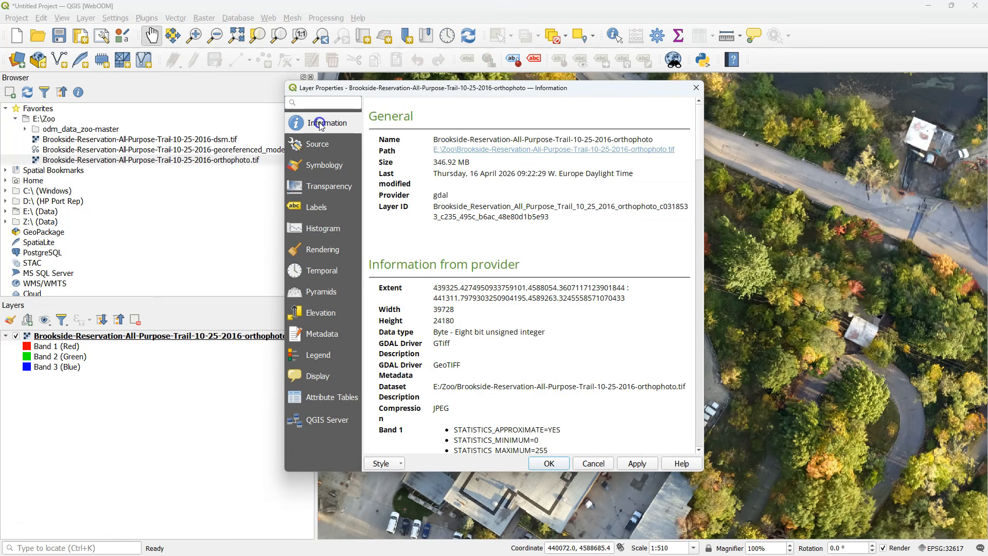
{"action": "scroll", "coordinate": [576, 383], "scroll_direction": "down", "scroll_amount": 6}
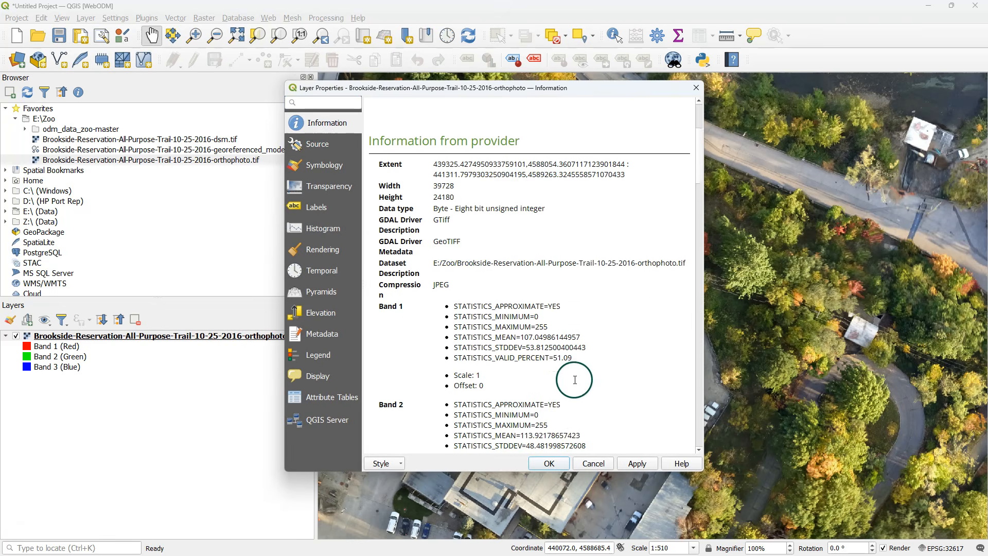
{"action": "scroll", "coordinate": [575, 383], "scroll_direction": "down", "scroll_amount": 9}
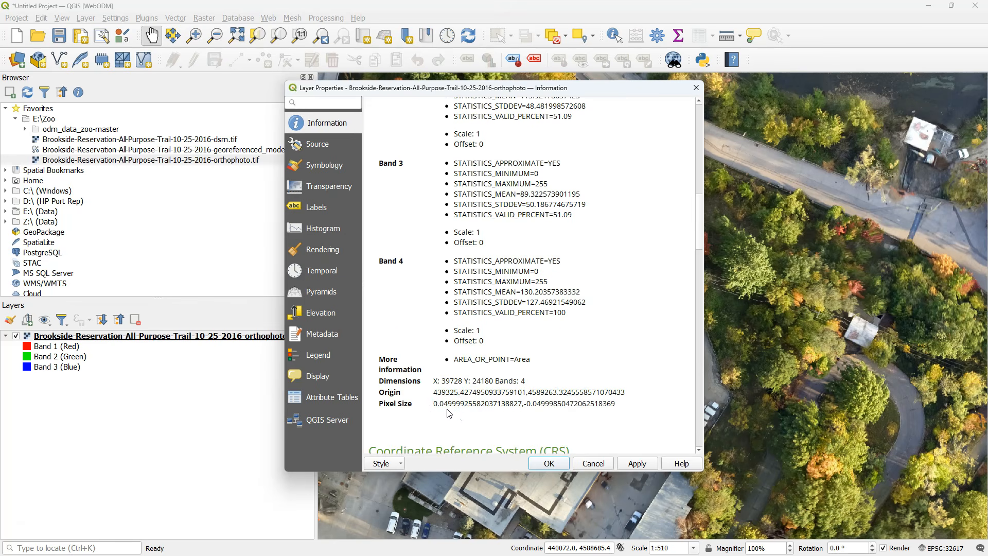
{"action": "left_click", "coordinate": [596, 463]}
Step: Add Brookside-Reservation-All-Purpose-Trail-10-25-2016-dsm.tif from E:\Zoo to the map
{"action": "double_click", "coordinate": [114, 139]}
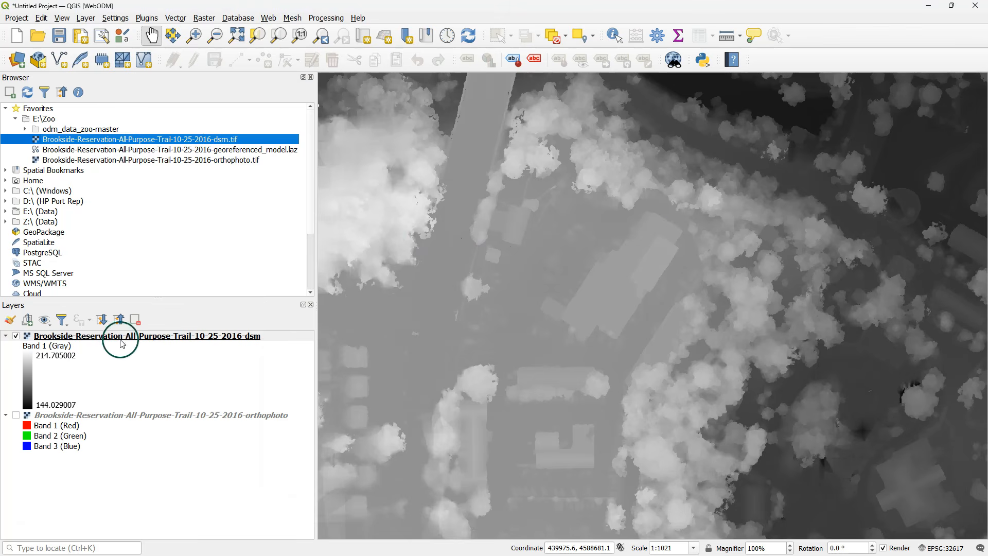
Step: Zoom to the full extent of the DSM layer and style it as a hillshade
{"action": "right_click", "coordinate": [89, 335]}
{"action": "left_click", "coordinate": [135, 95]}
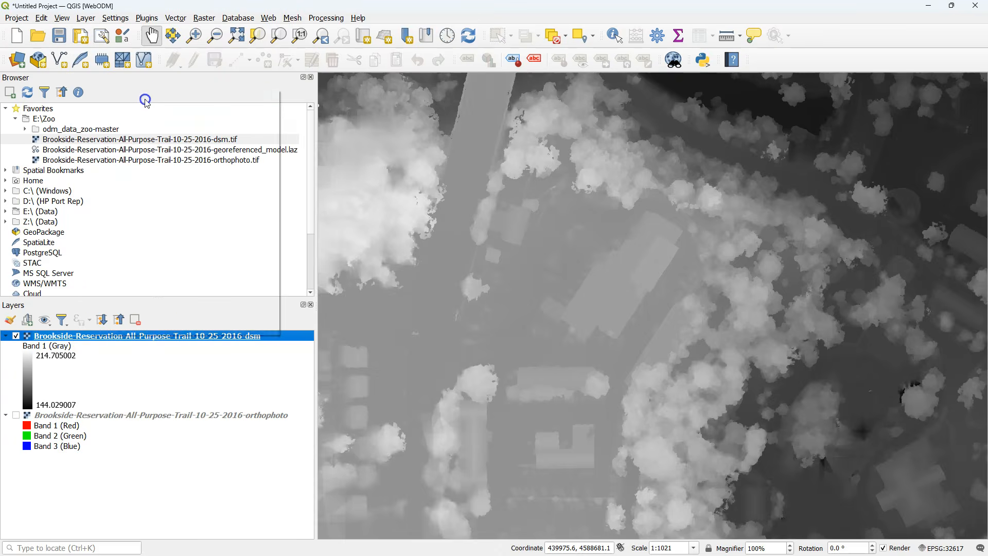
{"action": "left_click", "coordinate": [10, 320]}
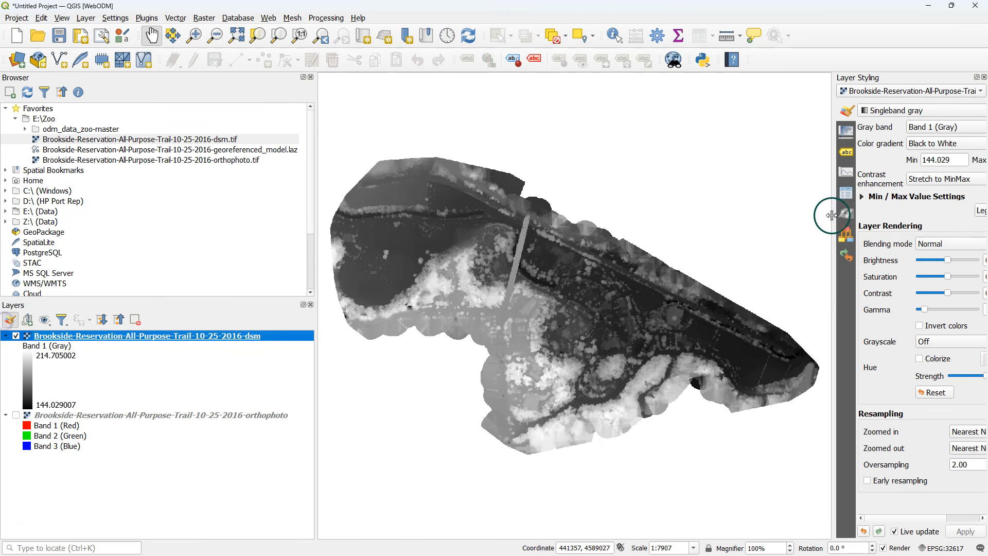
{"action": "left_click_drag", "start_coordinate": [826, 180], "coordinate": [726, 180]}
{"action": "left_click", "coordinate": [781, 111]}
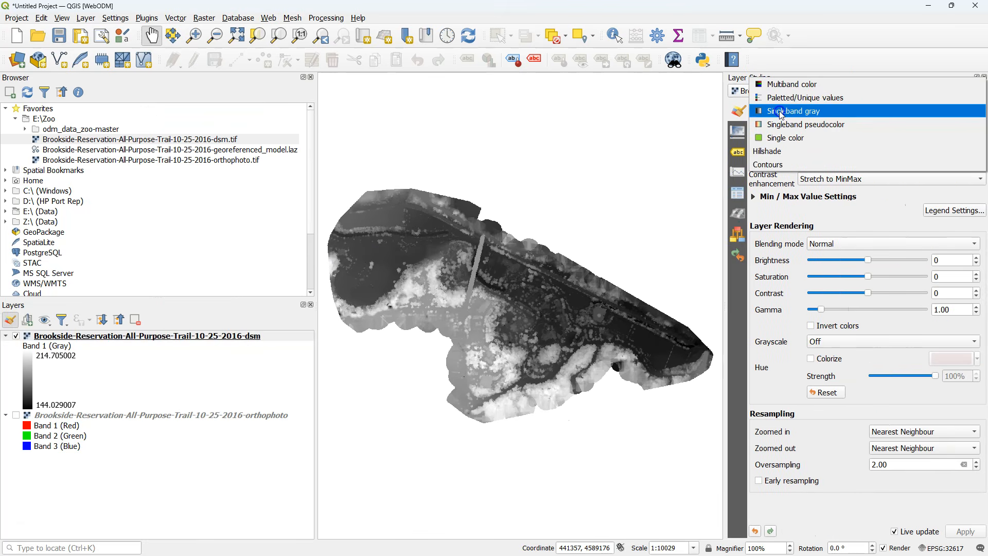
{"action": "left_click", "coordinate": [784, 153]}
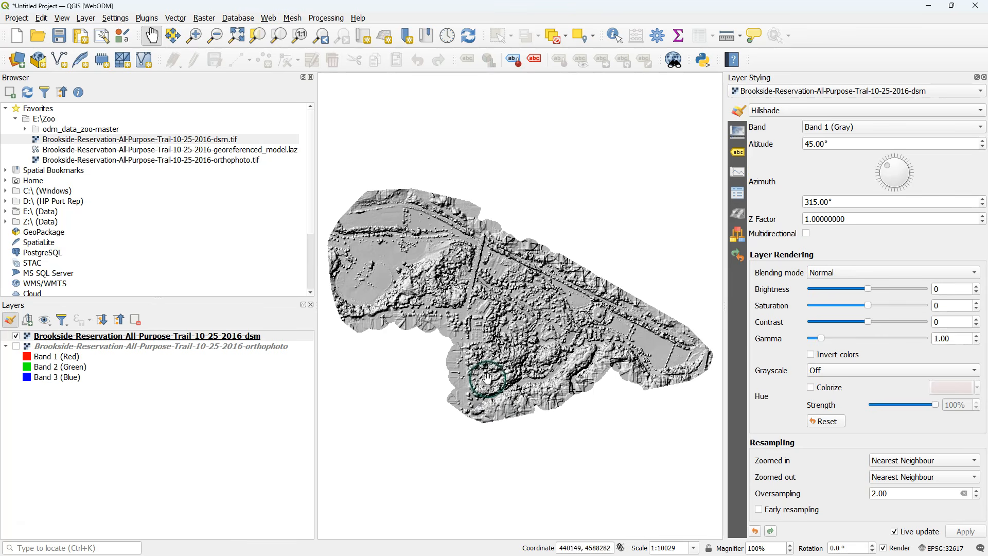
Step: Set the DSM hillshade's zoomed-in and zoomed-out resampling to Bilinear (2x2 Kernel) and enable early resampling
{"action": "left_click", "coordinate": [899, 461]}
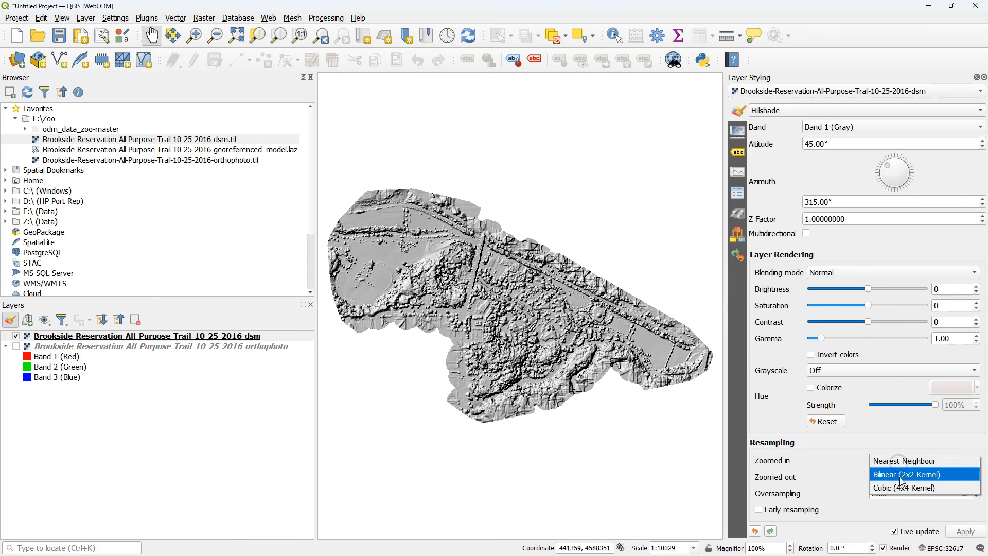
{"action": "left_click", "coordinate": [900, 475]}
{"action": "left_click", "coordinate": [900, 477]}
{"action": "left_click", "coordinate": [900, 487]}
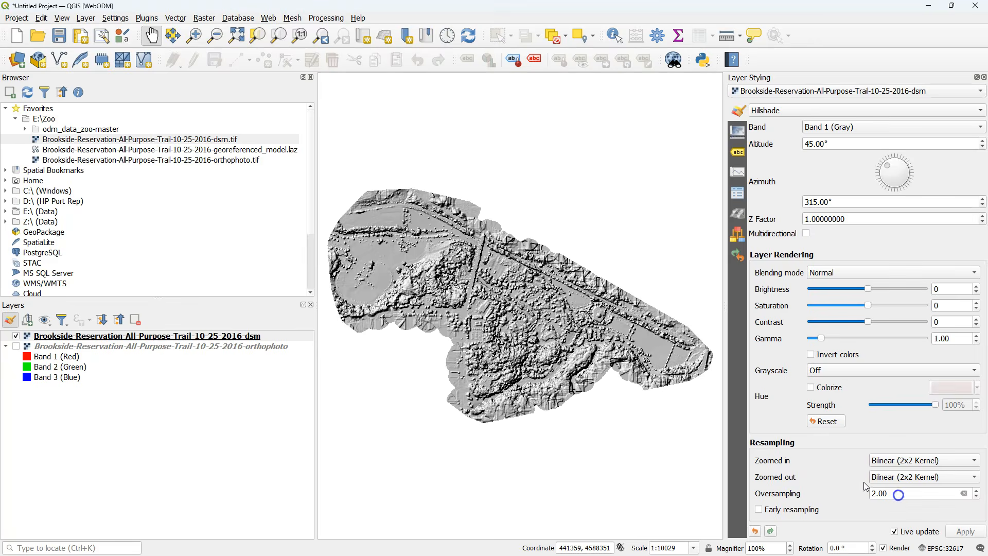
{"action": "scroll", "coordinate": [506, 320], "scroll_direction": "up", "scroll_amount": 1}
{"action": "scroll", "coordinate": [630, 318], "scroll_direction": "up", "scroll_amount": 3}
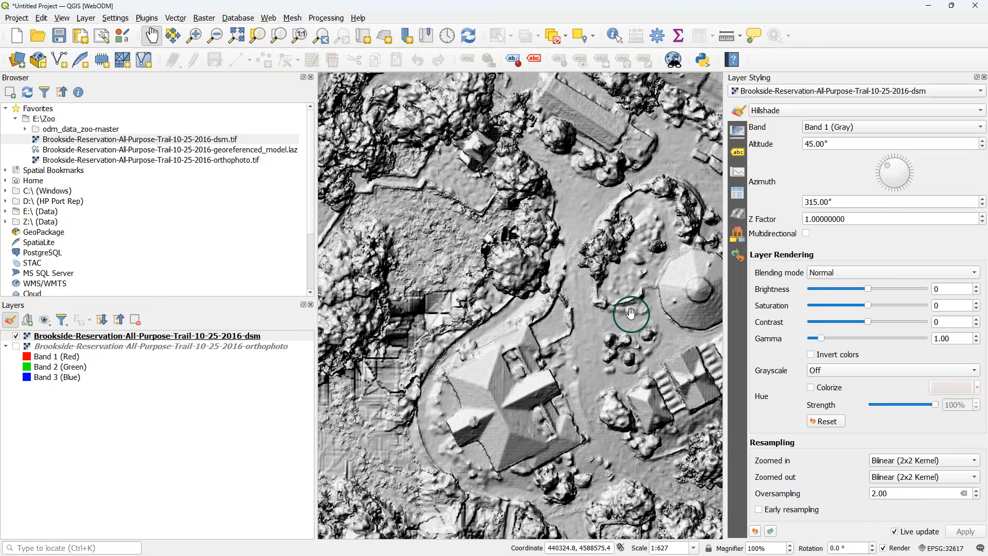
{"action": "left_click_drag", "start_coordinate": [631, 314], "coordinate": [461, 243]}
{"action": "left_click_drag", "start_coordinate": [643, 399], "coordinate": [630, 282]}
{"action": "left_click_drag", "start_coordinate": [617, 414], "coordinate": [649, 288]}
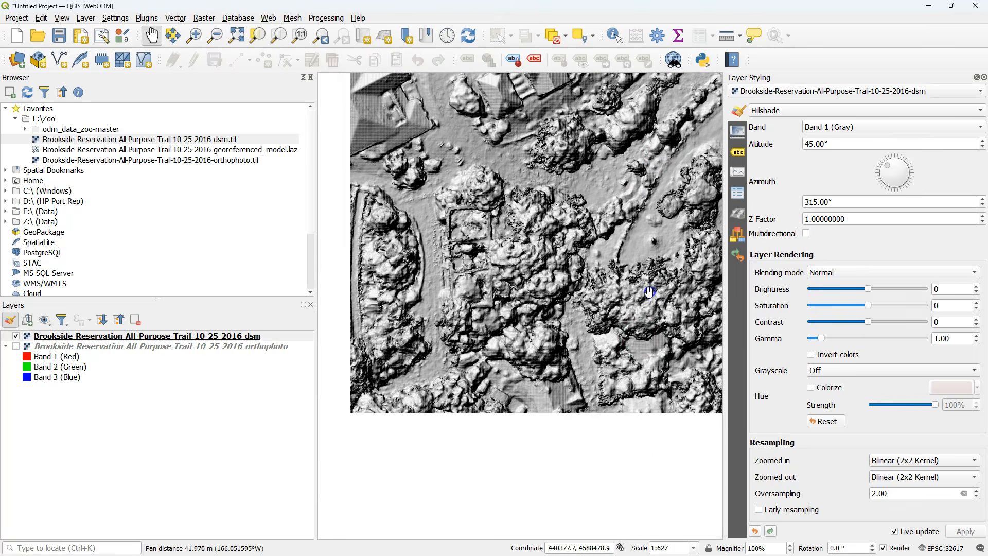
{"action": "left_click", "coordinate": [758, 510]}
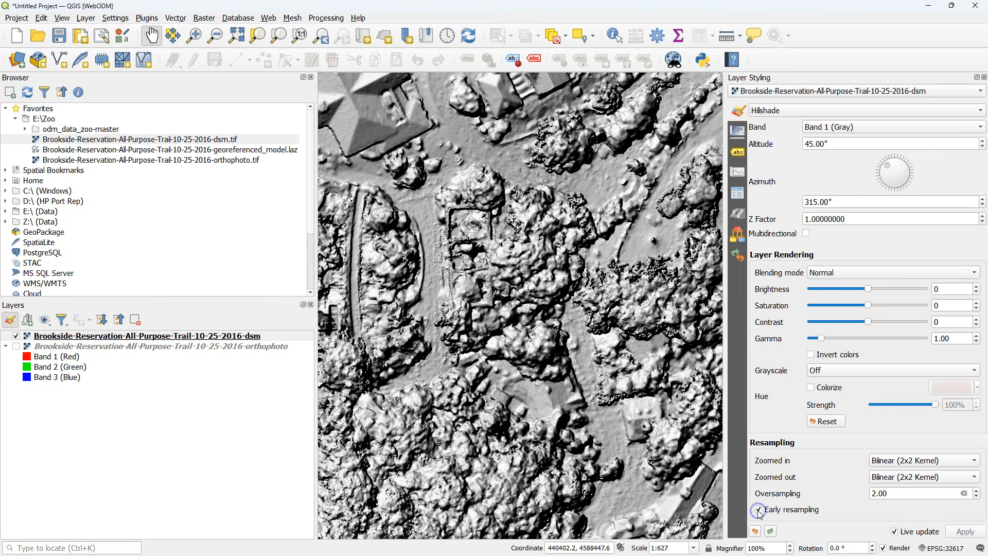
Step: Examine the hillshade's terrain, tree and building detail along the bridge and the areas beside it
{"action": "scroll", "coordinate": [534, 364], "scroll_direction": "down", "scroll_amount": 1}
{"action": "left_click_drag", "start_coordinate": [448, 266], "coordinate": [571, 357]}
{"action": "left_click_drag", "start_coordinate": [644, 201], "coordinate": [569, 426]}
{"action": "left_click_drag", "start_coordinate": [603, 245], "coordinate": [597, 373]}
{"action": "left_click_drag", "start_coordinate": [529, 309], "coordinate": [531, 422]}
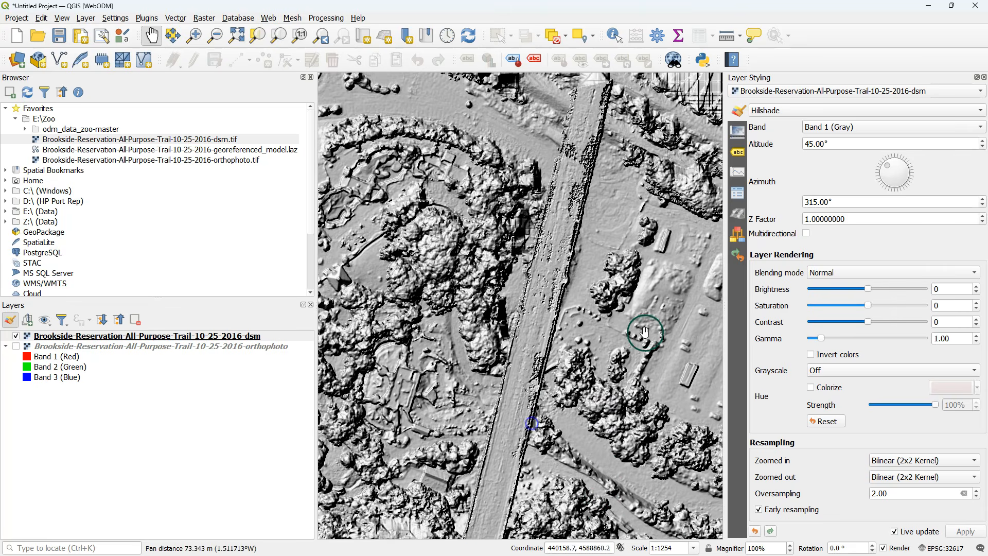
{"action": "left_click_drag", "start_coordinate": [644, 331], "coordinate": [437, 347]}
{"action": "left_click_drag", "start_coordinate": [483, 420], "coordinate": [500, 227]}
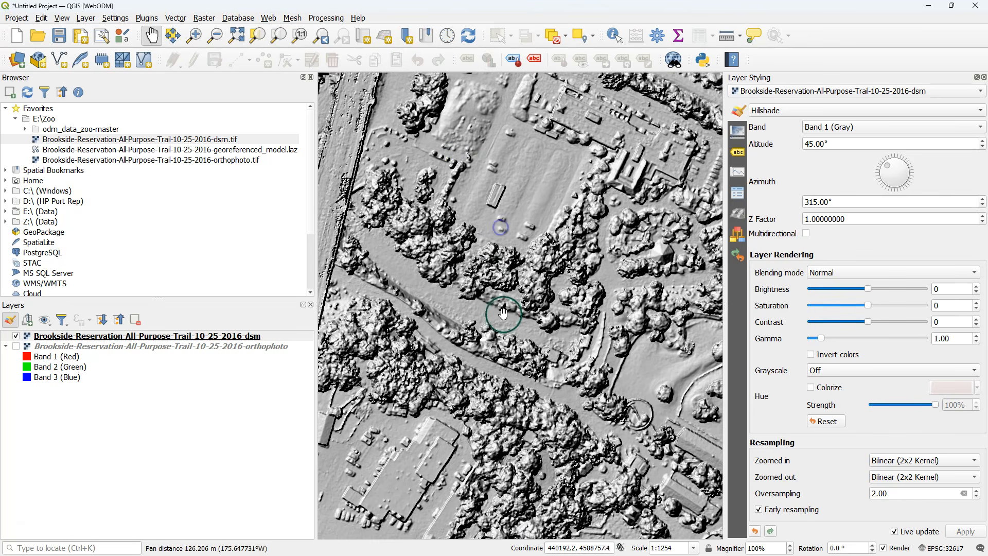
{"action": "left_click_drag", "start_coordinate": [503, 312], "coordinate": [532, 261]}
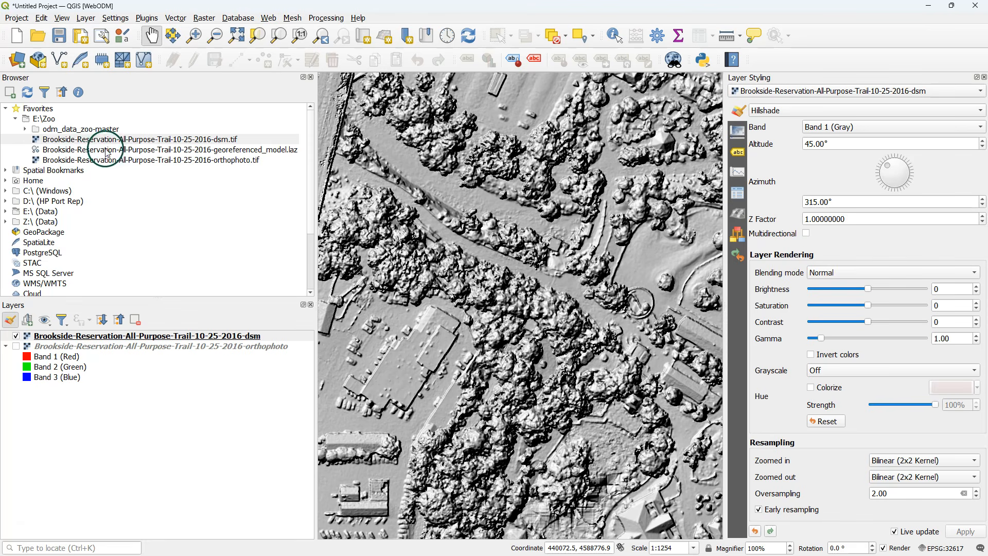
Step: Add Brookside-Reservation-All-Purpose-Trail-10-25-2016-georeferenced_model.laz to the map and briefly try rendering it as a triangulated surface in 2D
{"action": "left_click", "coordinate": [88, 150]}
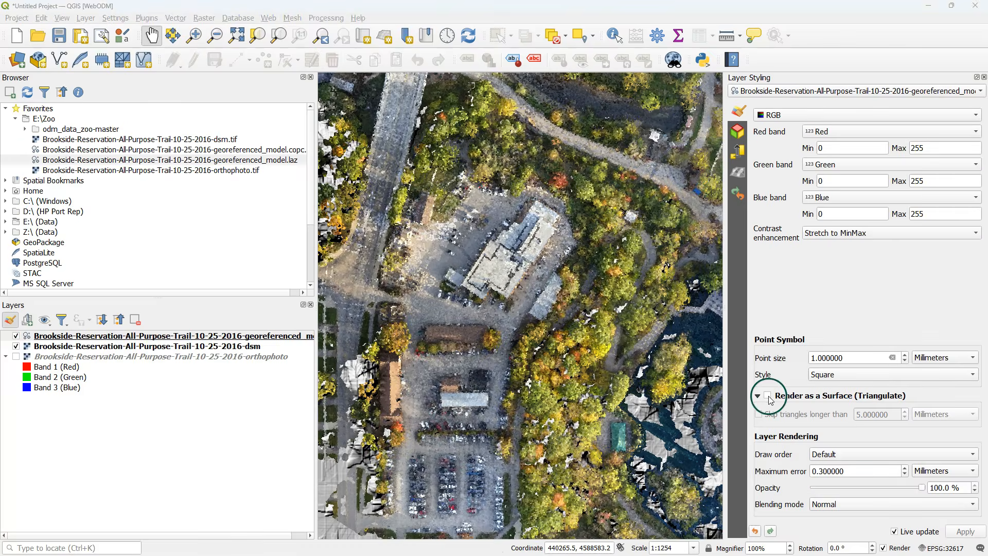
{"action": "left_click", "coordinate": [768, 396]}
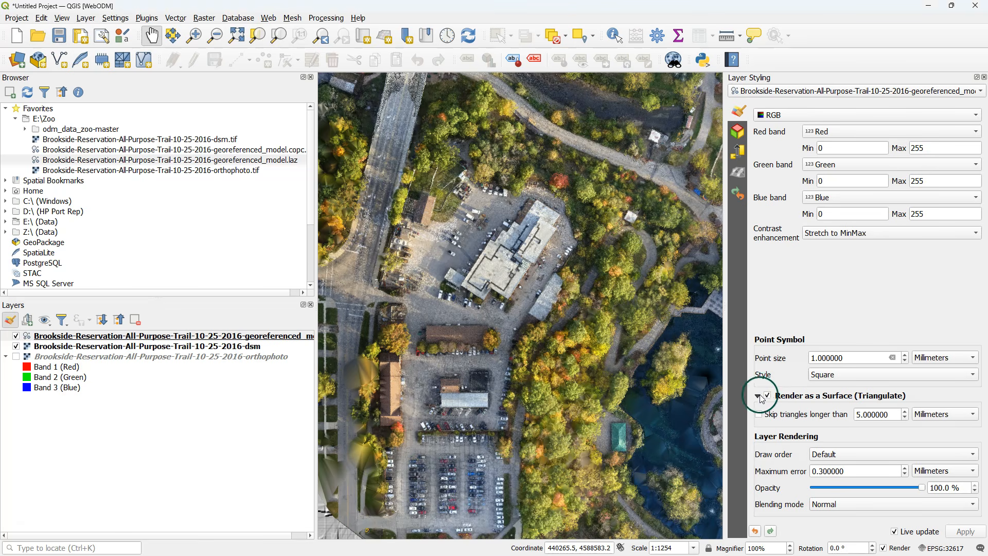
{"action": "left_click", "coordinate": [768, 396]}
Step: Create a new 3D map view and tilt it to see the point cloud's buildings obliquely
{"action": "left_click", "coordinate": [64, 19]}
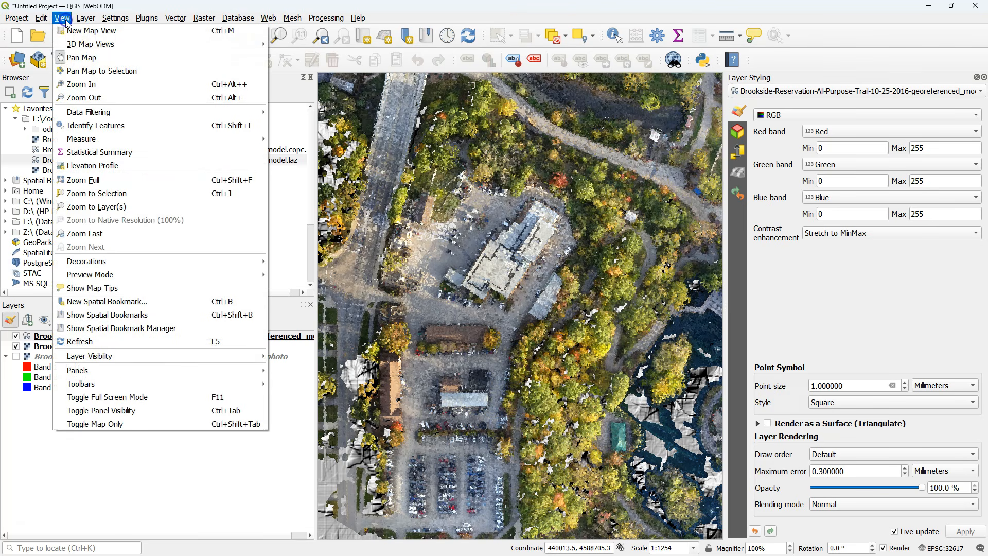
{"action": "mouse_move", "coordinate": [78, 45]}
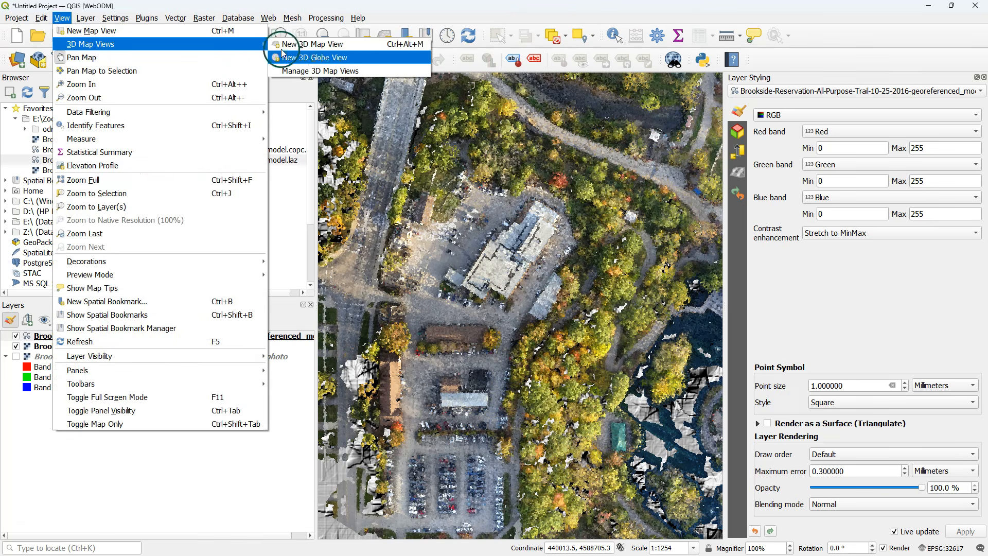
{"action": "left_click", "coordinate": [308, 41]}
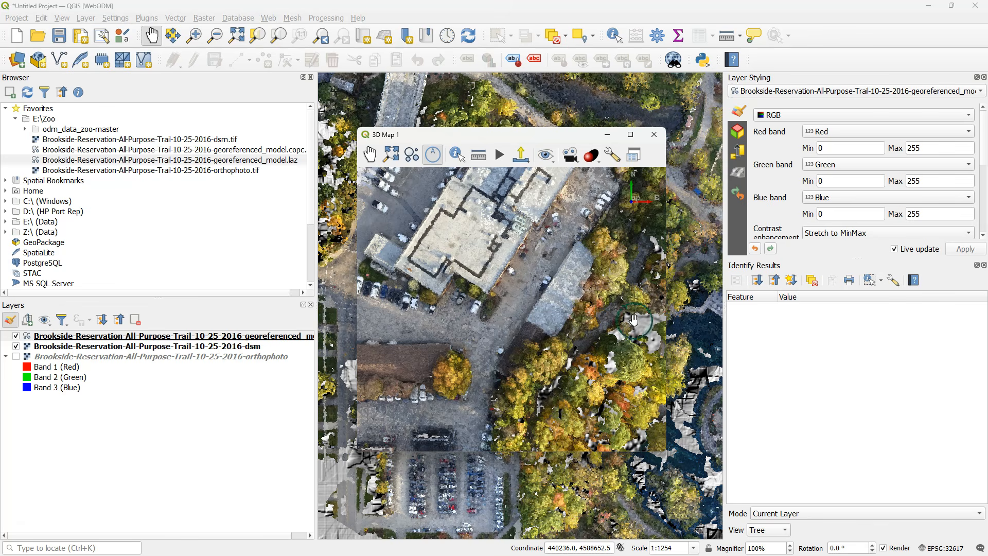
{"action": "left_click_drag", "start_coordinate": [523, 235], "coordinate": [514, 309]}
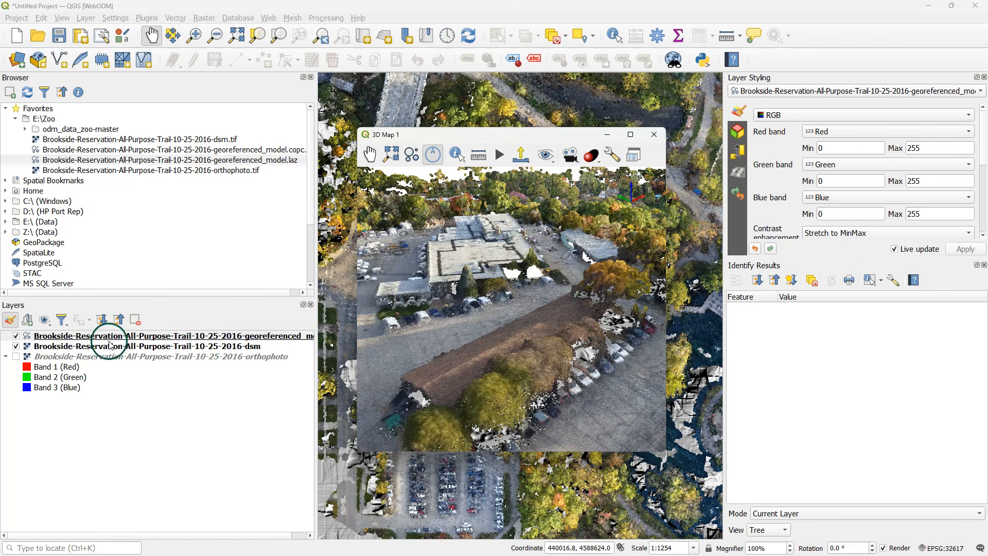
Step: Hide the DSM layer and rotate the 3D view around the large building to check the point cloud alone
{"action": "left_click", "coordinate": [16, 346]}
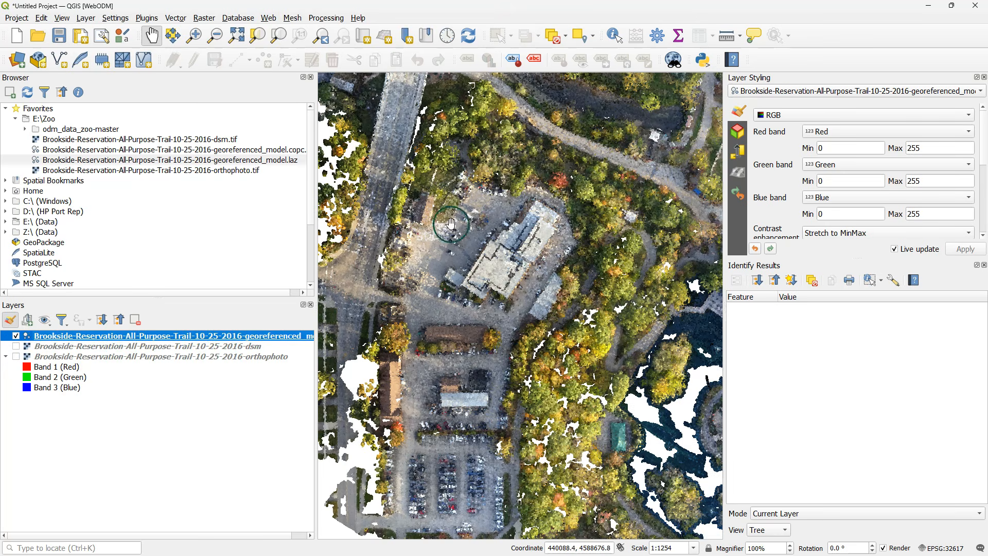
{"action": "key", "text": "alt+Tab"}
{"action": "left_click_drag", "start_coordinate": [513, 265], "coordinate": [591, 267]}
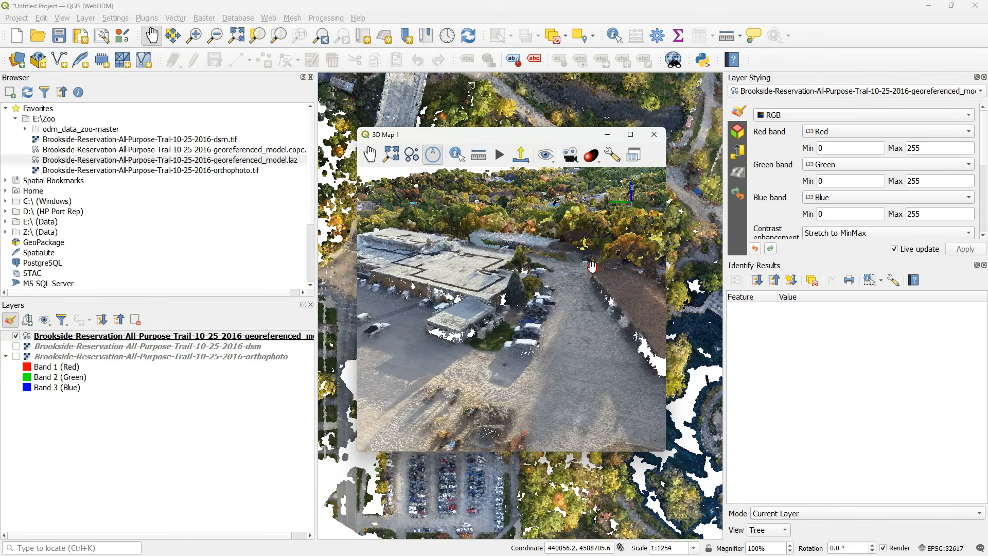
Step: Dismiss the identify results and render the point cloud as a triangulated surface in its 3D symbology
{"action": "left_click", "coordinate": [984, 266]}
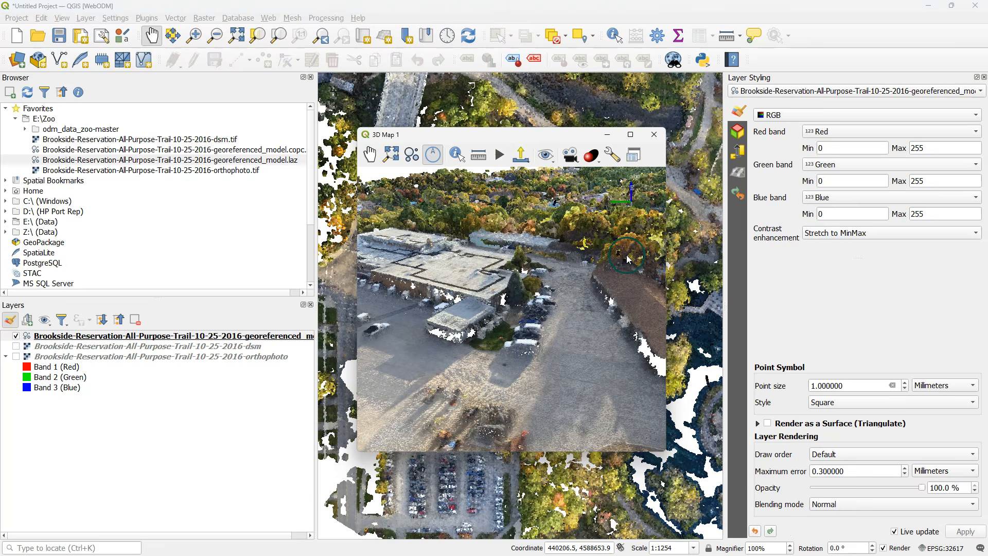
{"action": "left_click", "coordinate": [739, 131]}
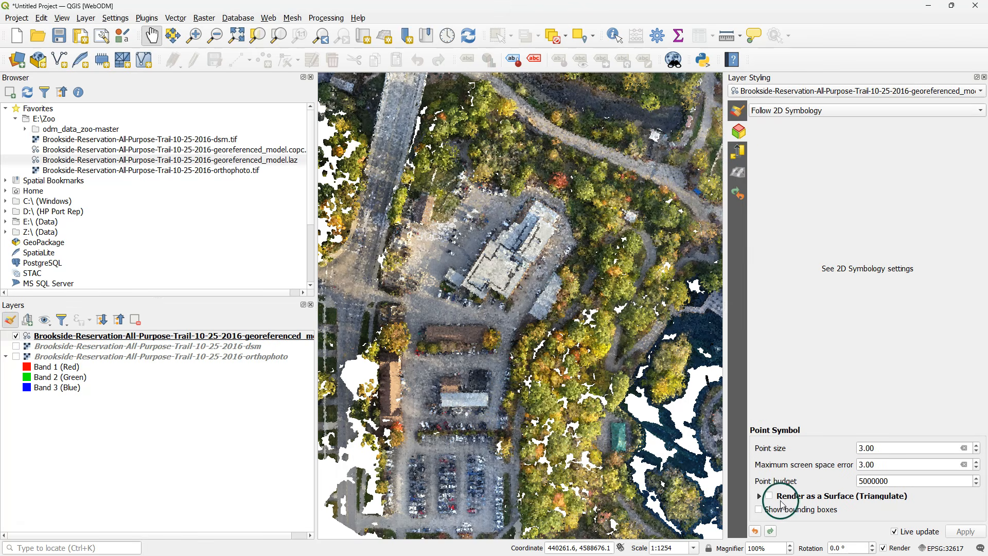
{"action": "left_click", "coordinate": [769, 496]}
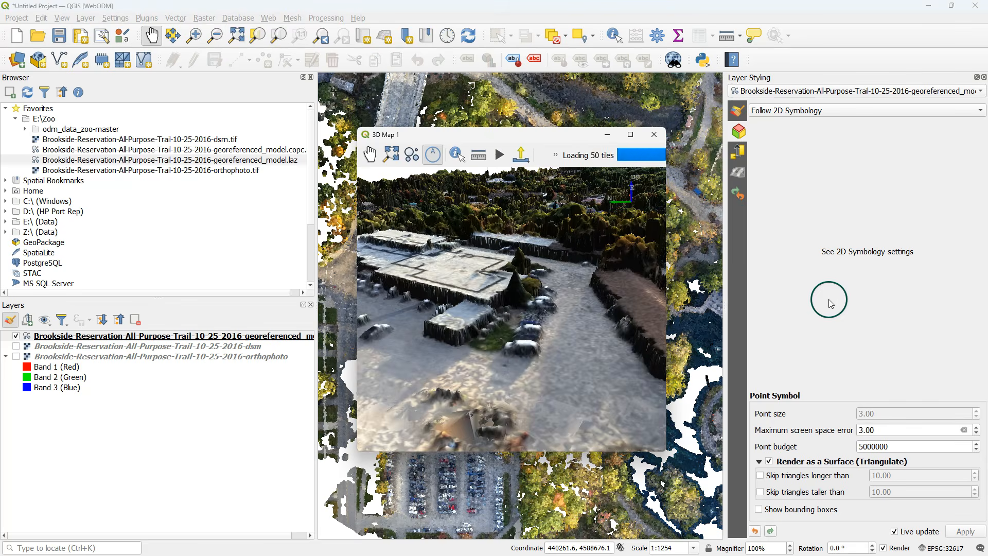
Step: Examine the triangulated surface in 3D around the parking area, trees and building roofs
{"action": "left_click_drag", "start_coordinate": [533, 289], "coordinate": [547, 244]}
{"action": "scroll", "coordinate": [460, 262], "scroll_direction": "down", "scroll_amount": 4}
{"action": "scroll", "coordinate": [447, 250], "scroll_direction": "up", "scroll_amount": 2}
{"action": "scroll", "coordinate": [530, 314], "scroll_direction": "down", "scroll_amount": 3}
{"action": "left_click_drag", "start_coordinate": [532, 315], "coordinate": [664, 311]}
{"action": "scroll", "coordinate": [549, 352], "scroll_direction": "up", "scroll_amount": 1}
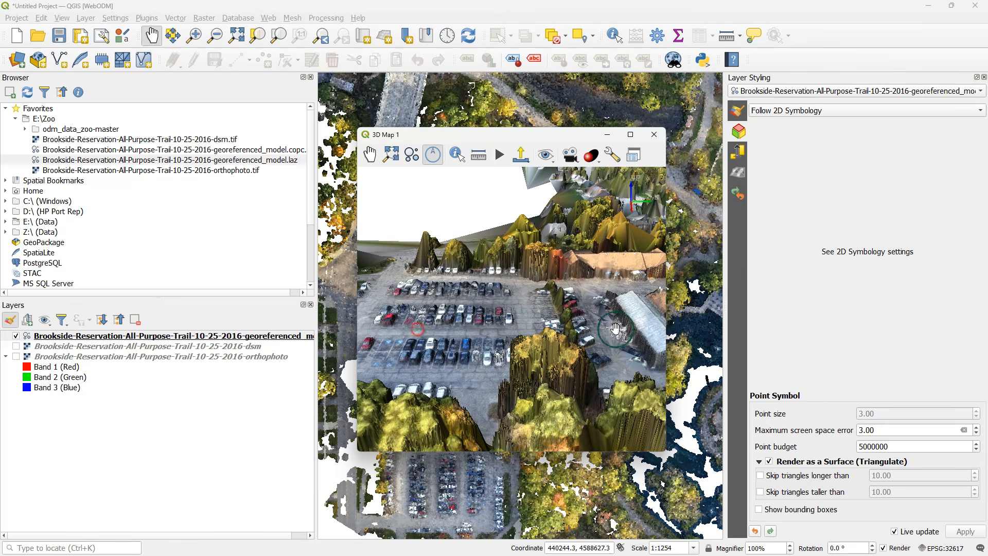
{"action": "left_click_drag", "start_coordinate": [560, 296], "coordinate": [493, 279]}
{"action": "left_click_drag", "start_coordinate": [582, 285], "coordinate": [460, 312]}
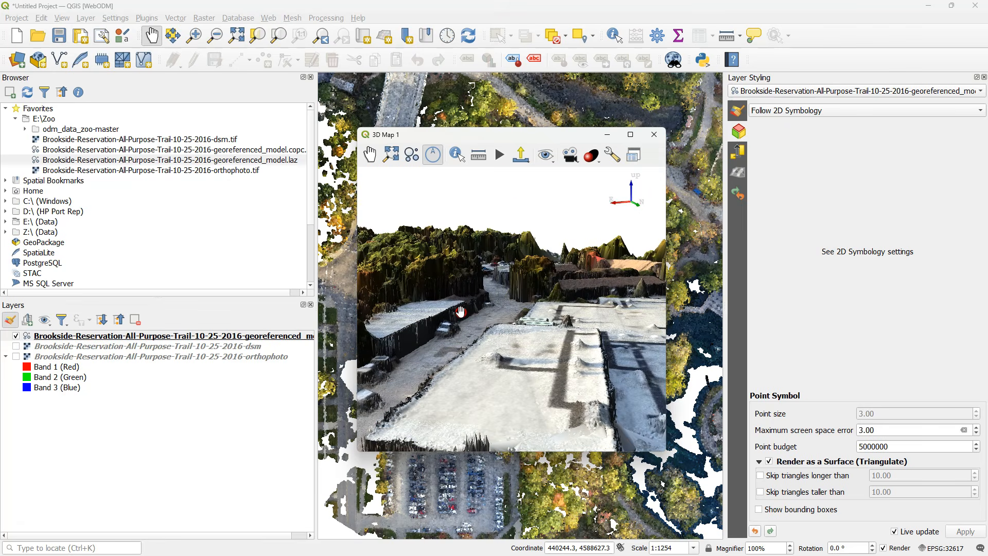
Step: Maximize the 3D map window and inspect the whole site's surface model from different angles
{"action": "left_click", "coordinate": [630, 135]}
{"action": "left_click_drag", "start_coordinate": [566, 236], "coordinate": [553, 202]}
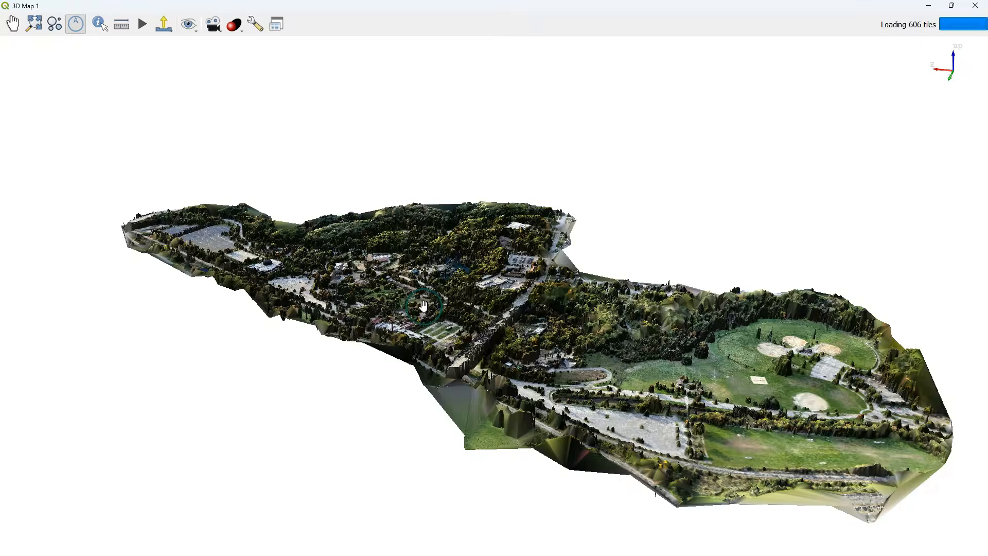
{"action": "scroll", "coordinate": [435, 304], "scroll_direction": "up", "scroll_amount": 1}
{"action": "left_click_drag", "start_coordinate": [547, 320], "coordinate": [364, 309]}
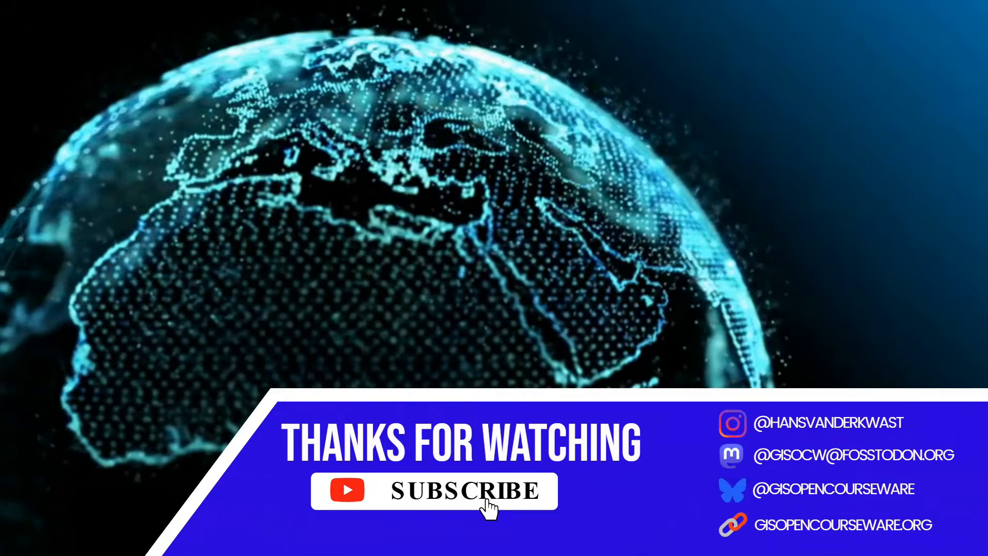